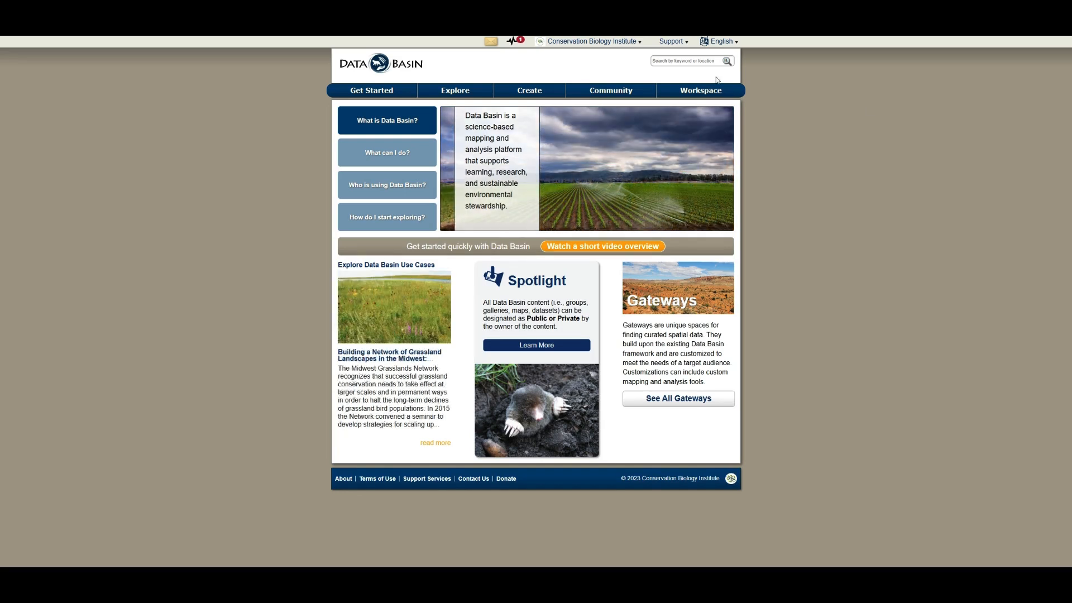
Step: Search the site for "Modesto, California Electrical Infrastructure"
click(676, 63)
text(Mo)
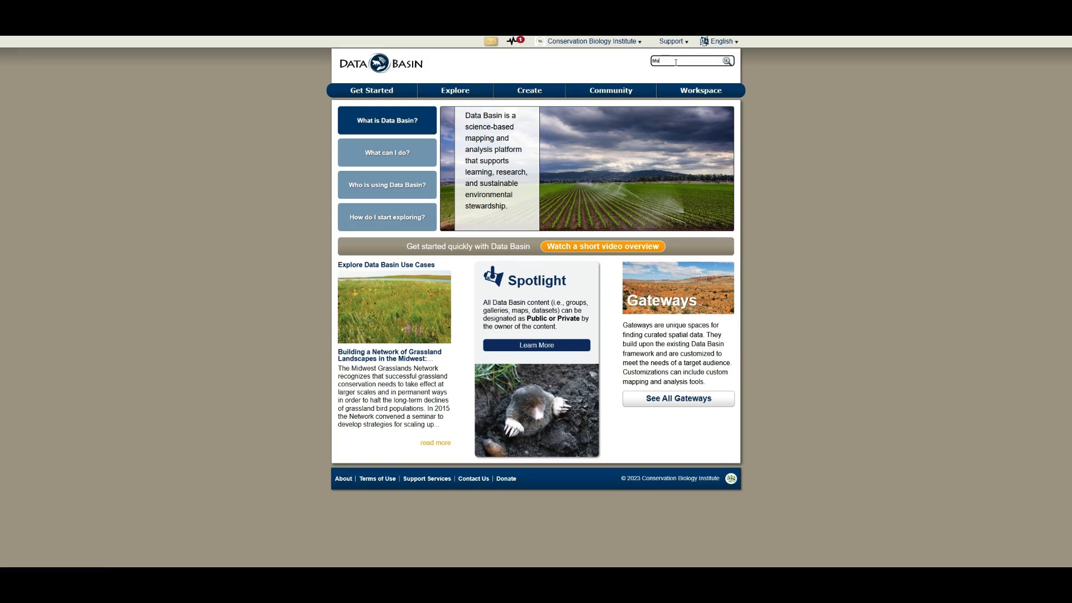
text(desto, California)
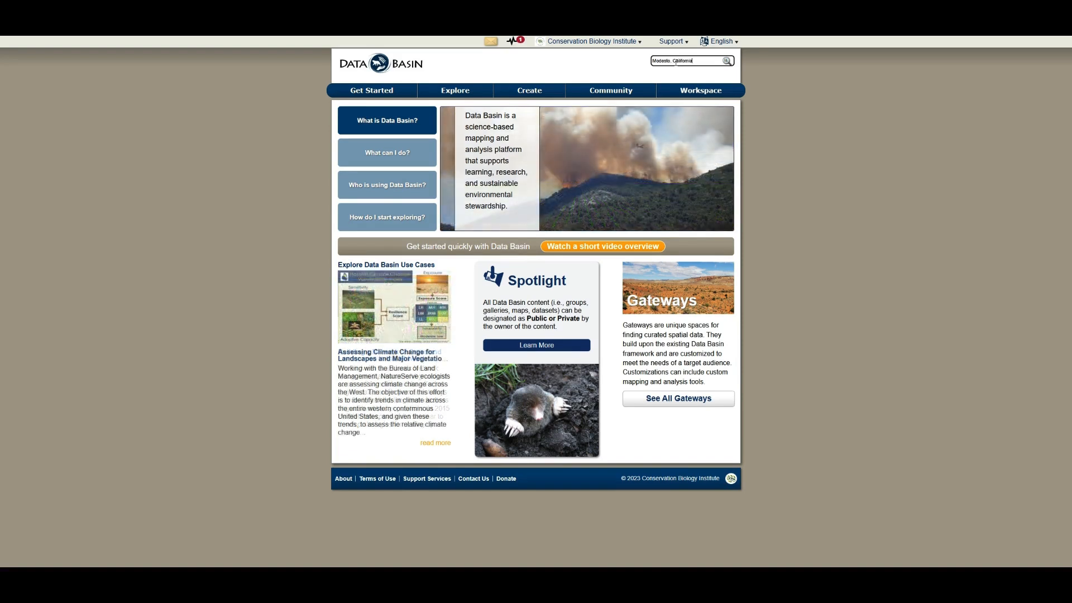
text( Electrical Infrastruct)
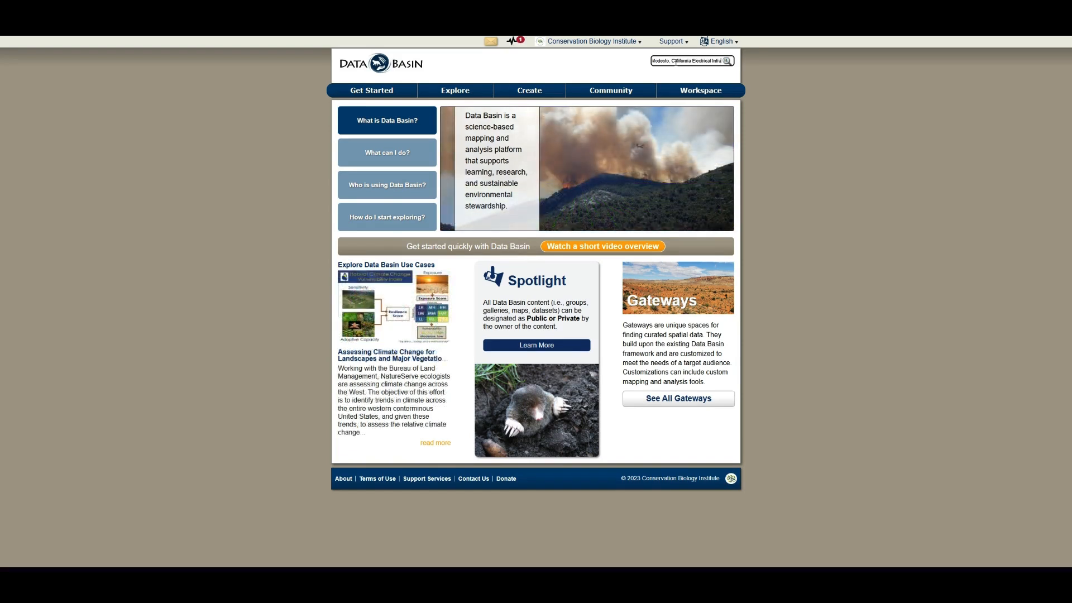
text(ure)
key(Return)
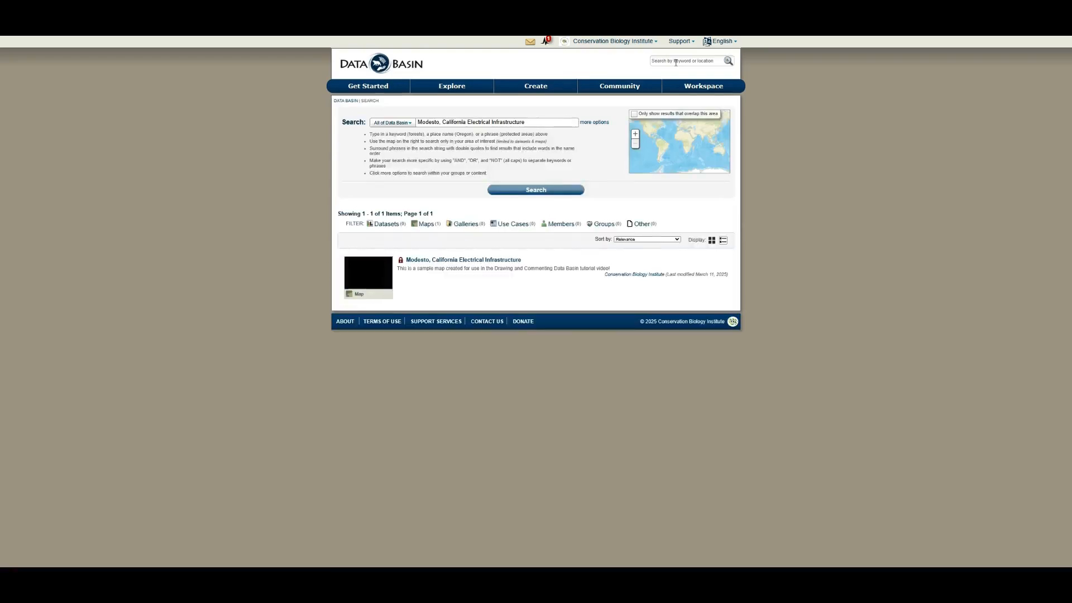
Step: Open the Modesto, California Electrical Infrastructure map from the search results in the map viewer
mouse_move(491, 266)
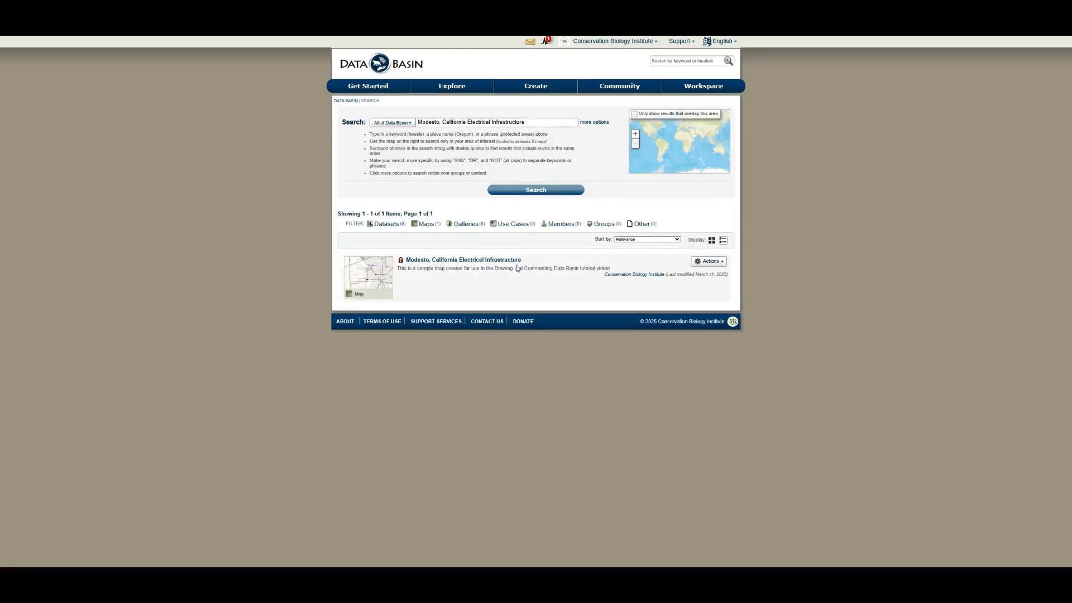
click(491, 263)
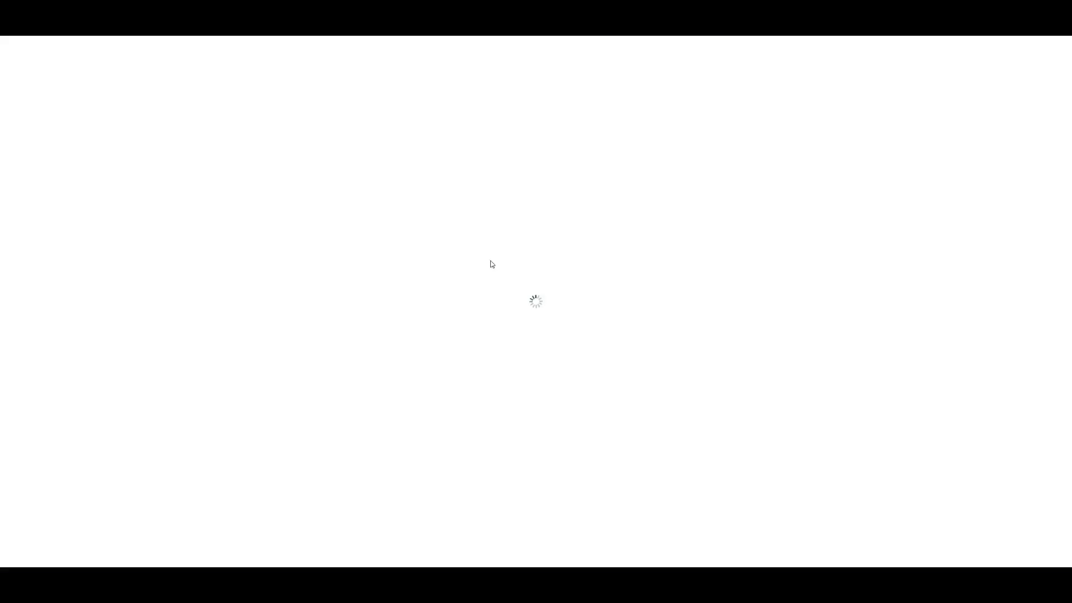
mouse_move(476, 243)
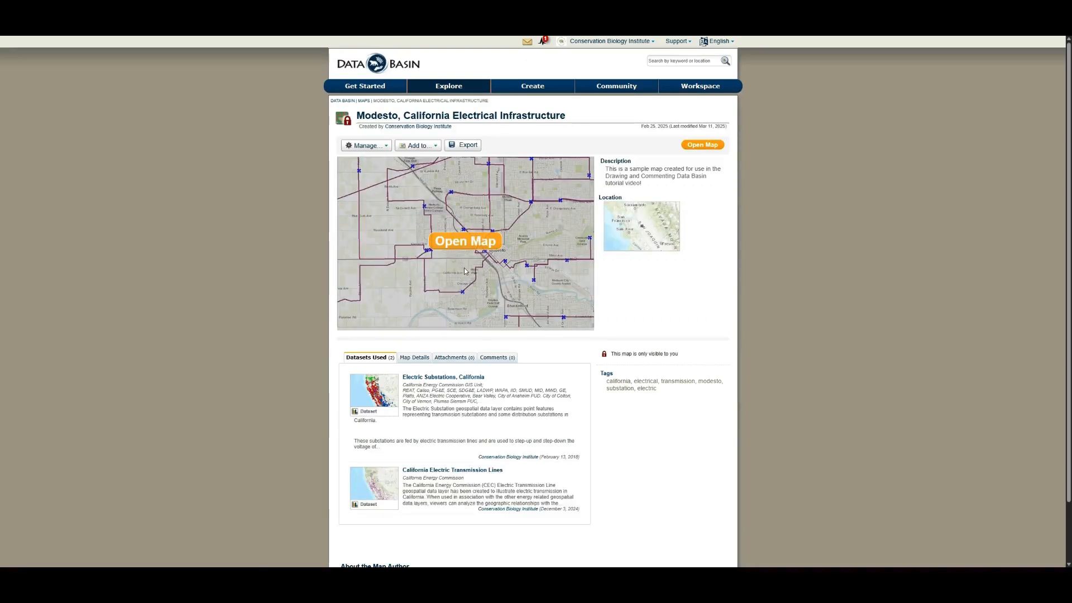
click(476, 243)
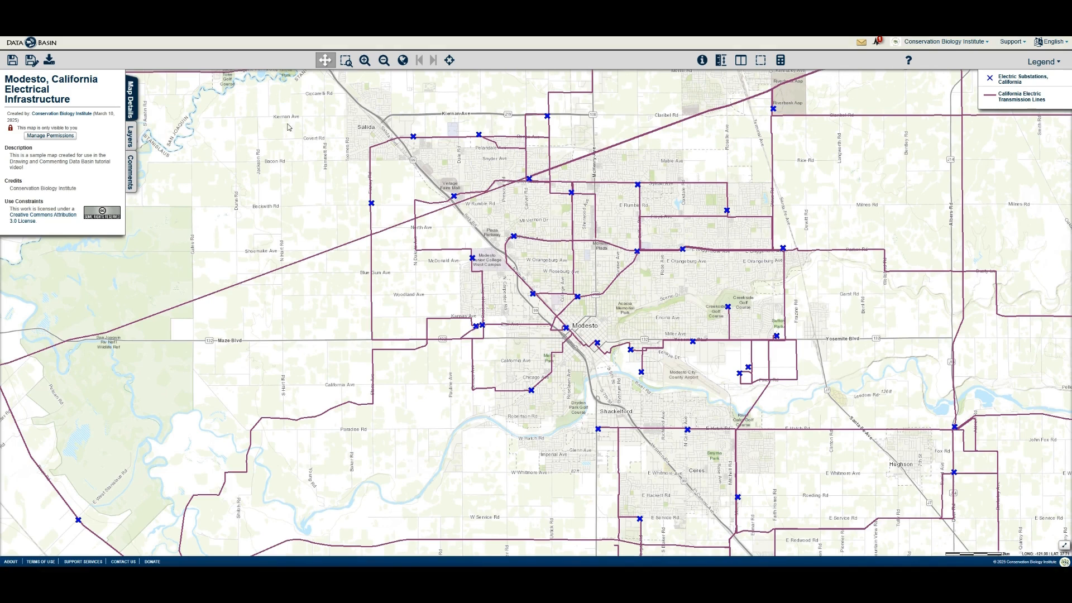
Step: Create a new drawing layer on the map and move its edit dialog clear of the layer list
click(130, 135)
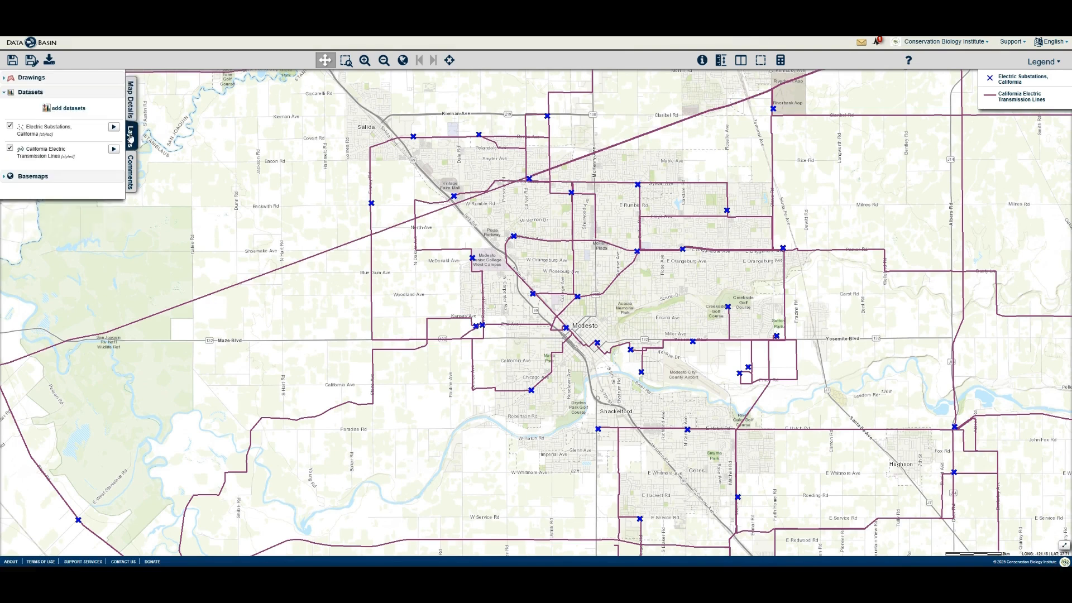
click(37, 93)
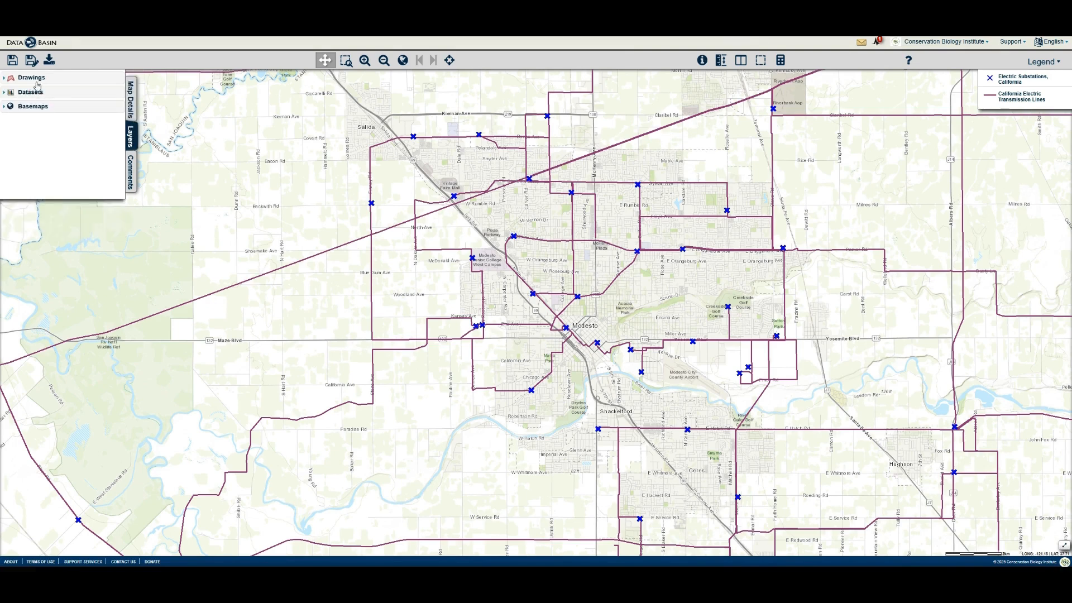
click(36, 79)
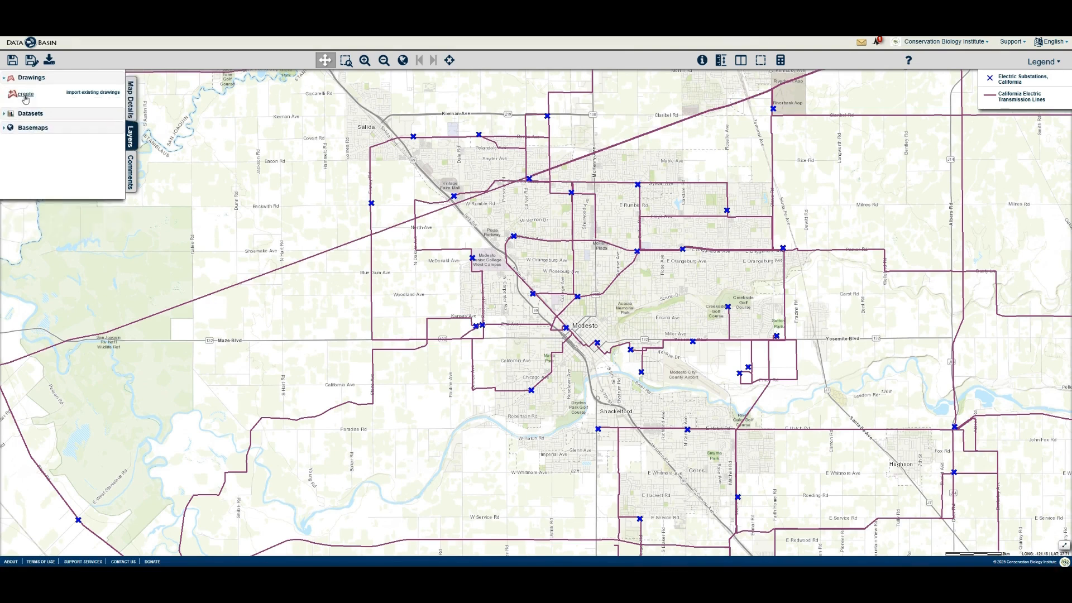
click(25, 95)
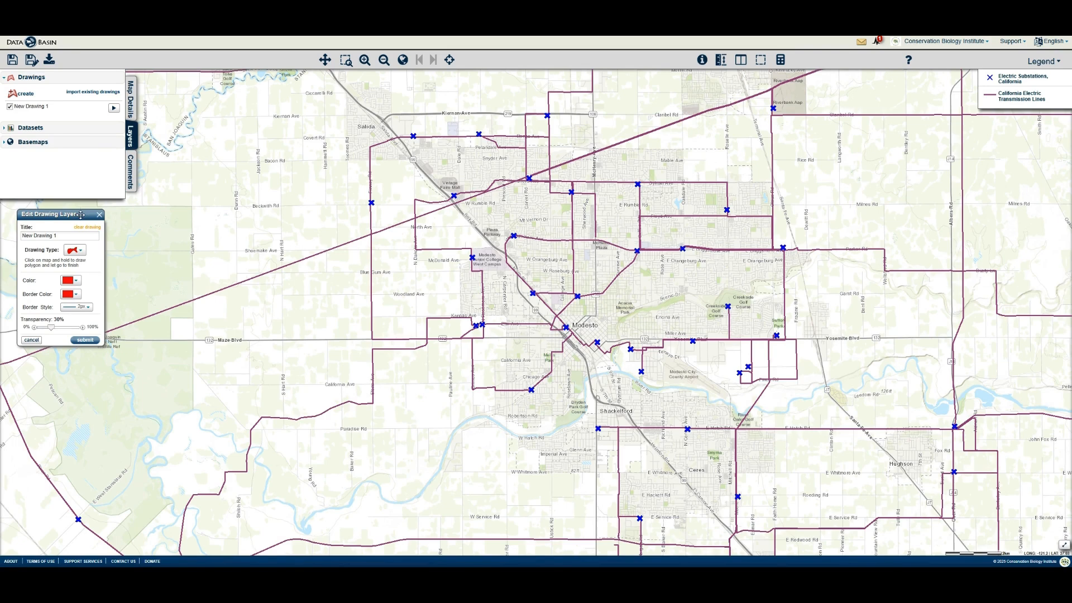
mouse_move(81, 214)
mouse_down()
mouse_move(162, 239)
mouse_move(102, 219)
mouse_up()
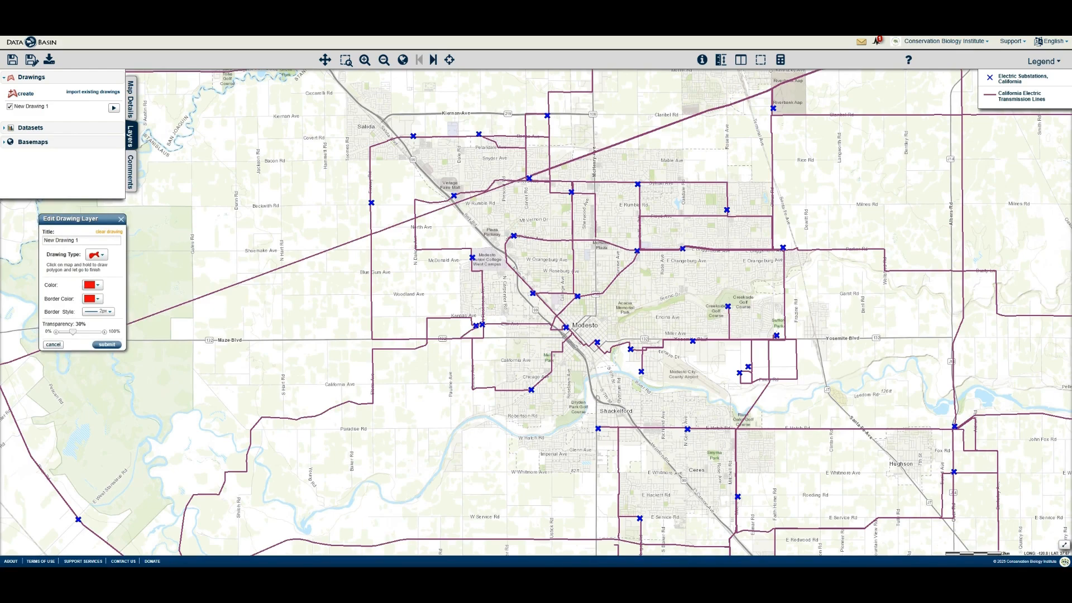
Step: Title the new drawing layer "Updated Substation Locations" and set its drawing type to Points
scroll(307, 317, up, 1)
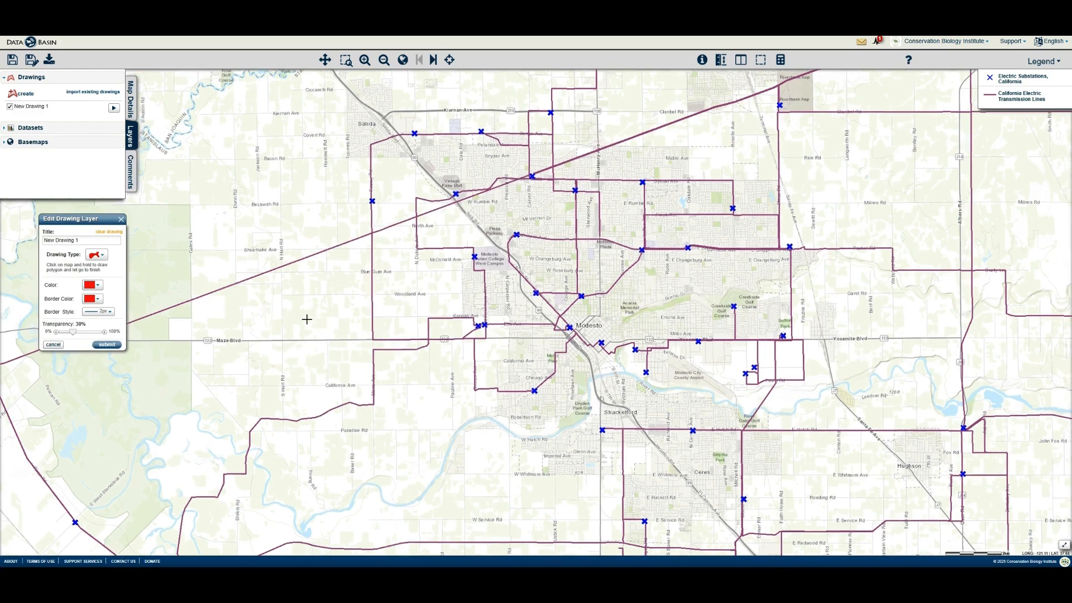
scroll(273, 317, up, 1)
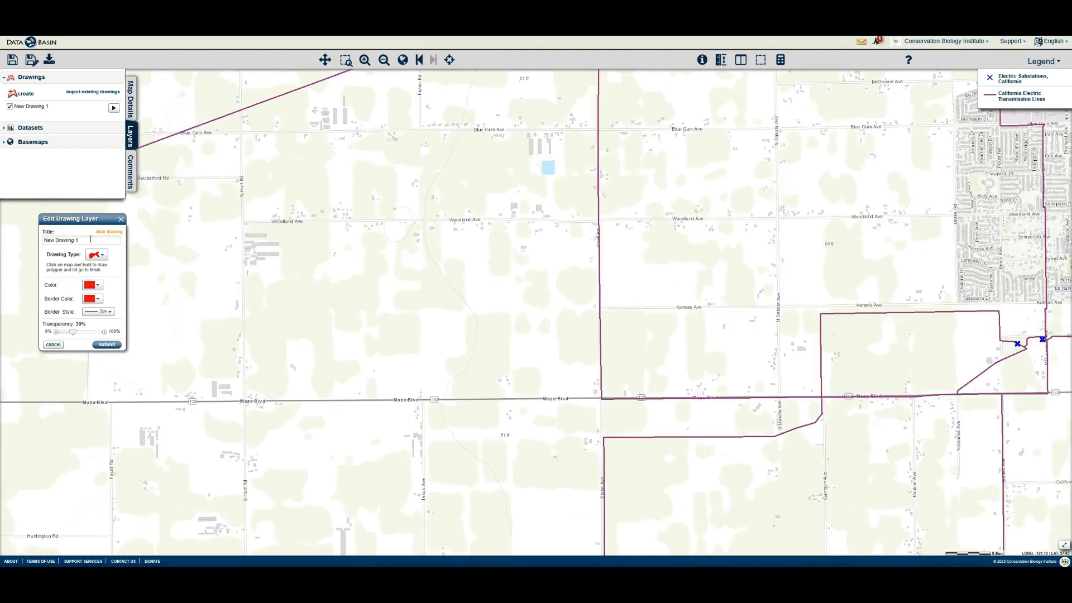
drag(79, 240, 45, 239)
text(Updated Substation Locations)
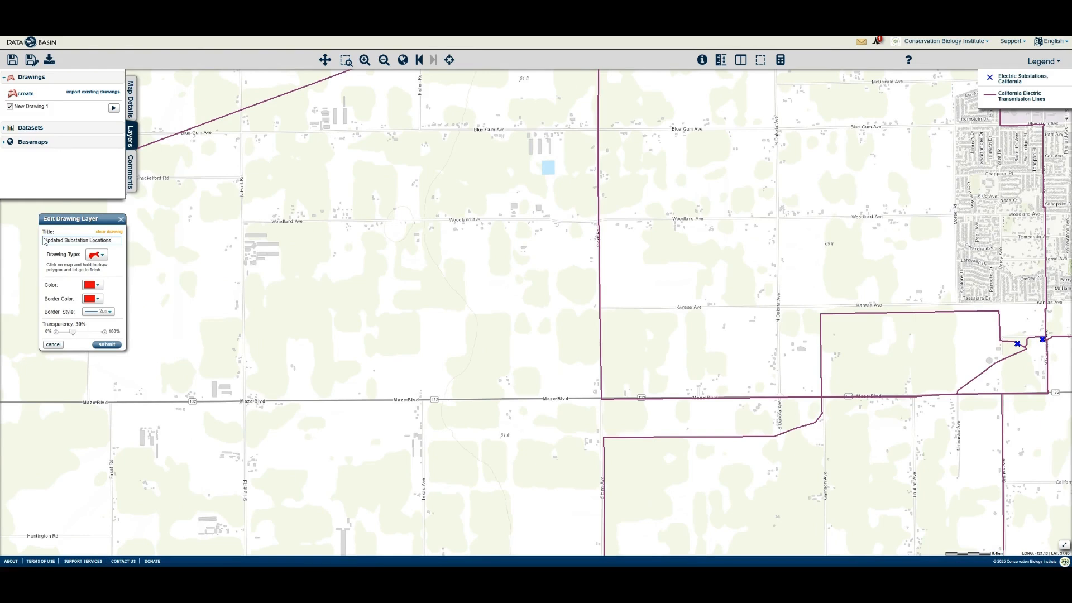
click(97, 255)
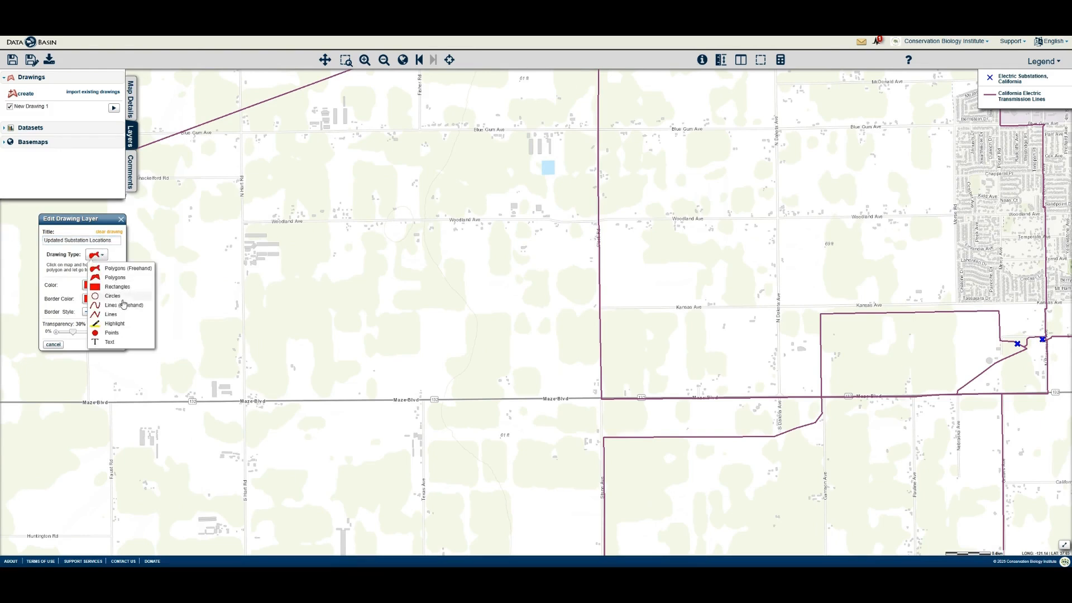
click(123, 332)
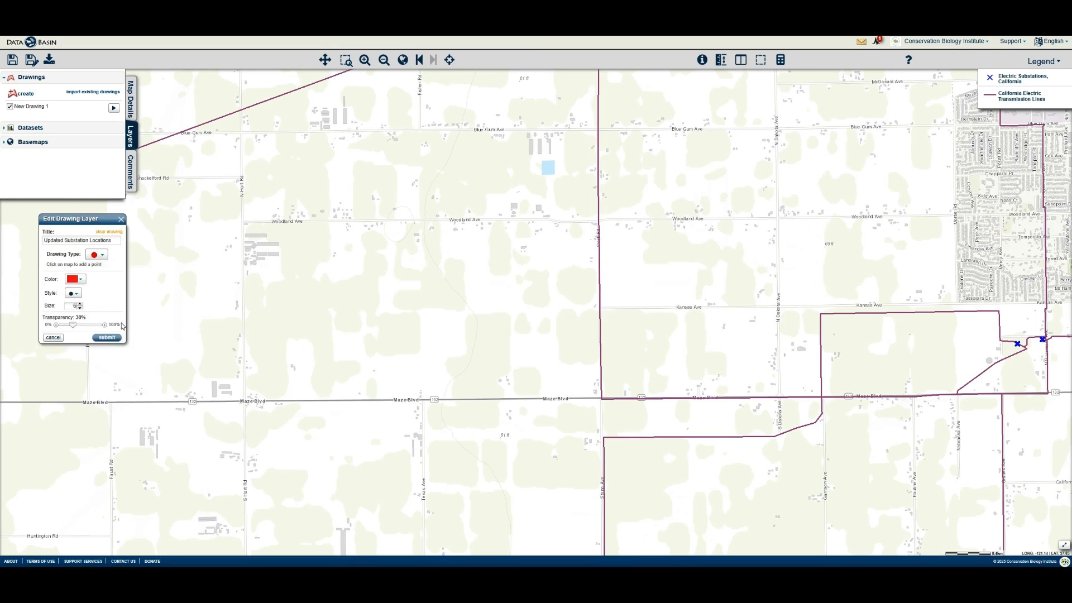
Step: Set the point color to dark green and the point size to 10
click(76, 279)
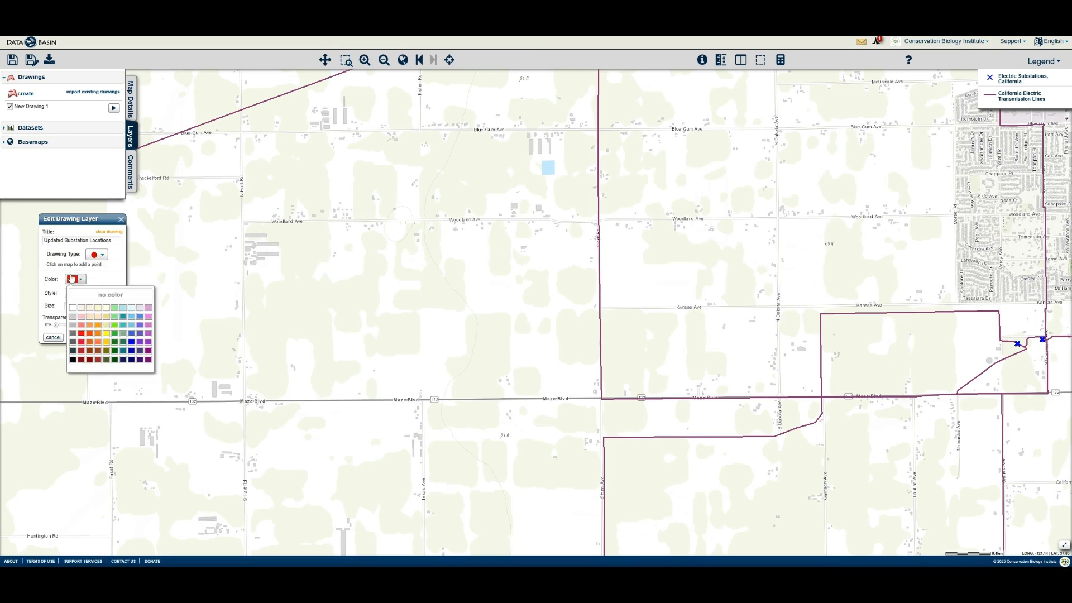
click(115, 350)
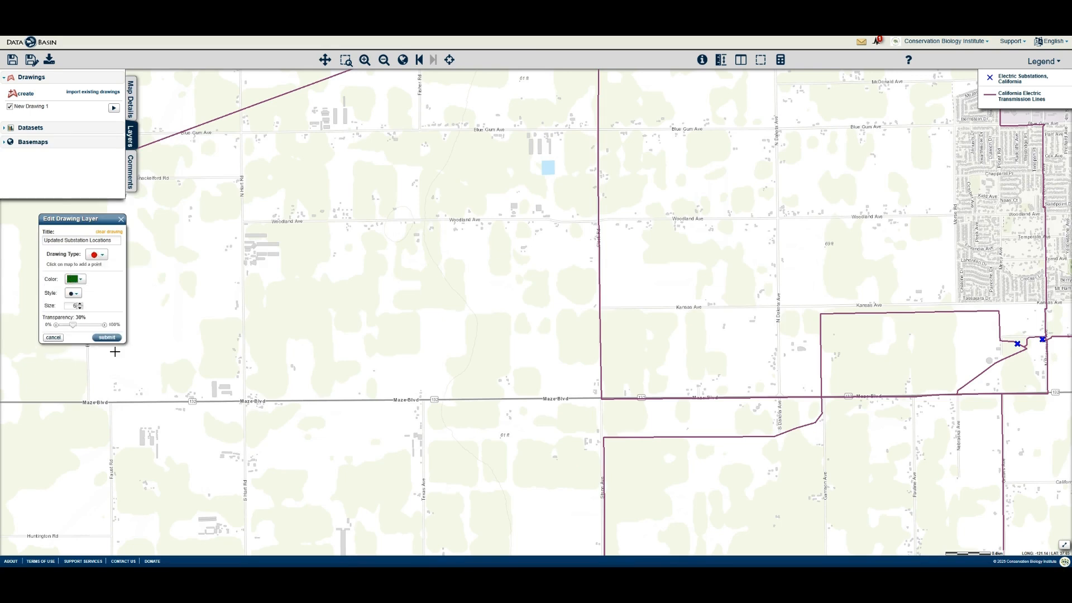
double_click(79, 305)
Step: Place a substation point beside N Hart Rd just south of Woodland Ave and submit the drawing layer
scroll(229, 304, up, 1)
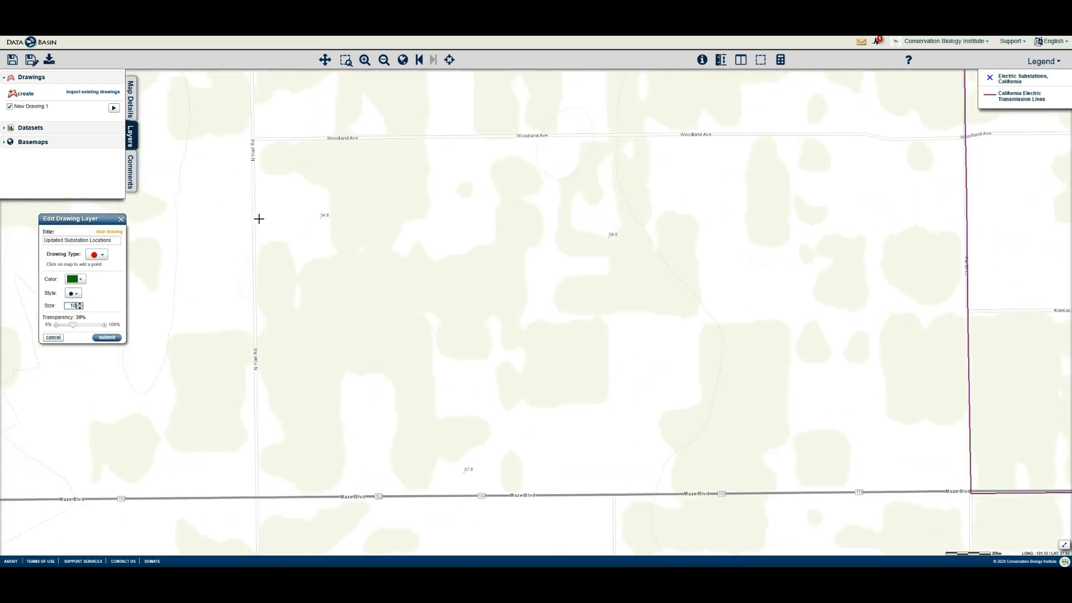
click(261, 218)
scroll(266, 274, down, 1)
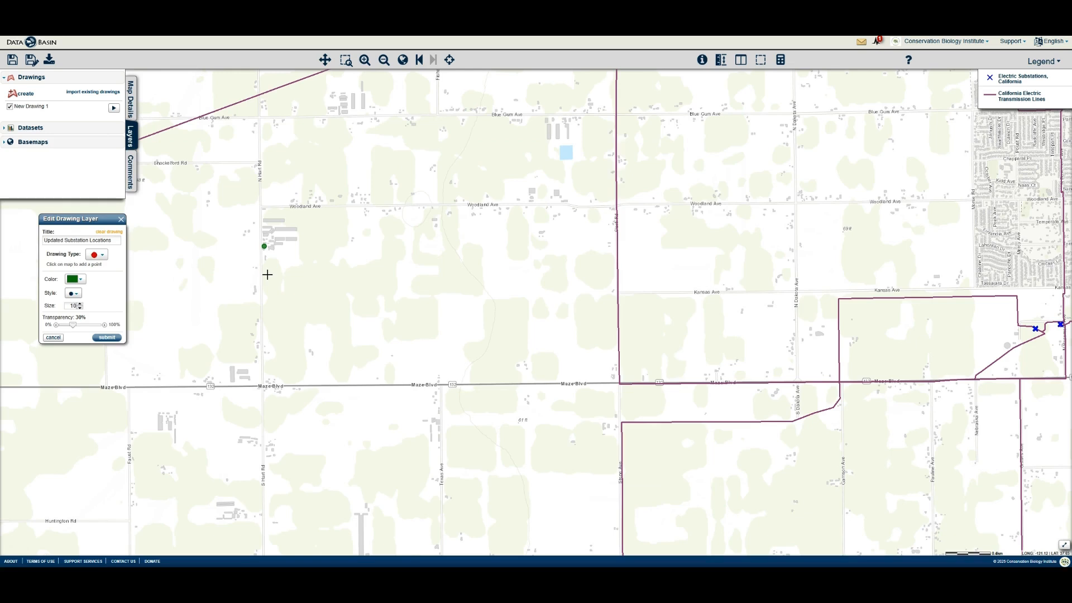
click(107, 338)
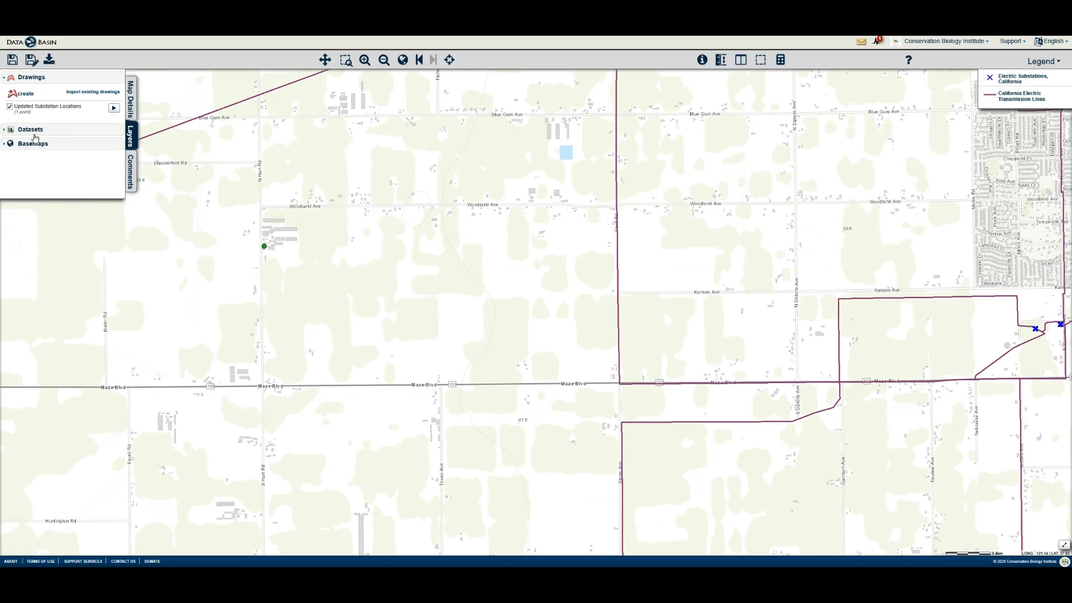
Step: Create a second drawing layer titled "Updated Transmission Line Locations" with the drawing type Lines
click(21, 95)
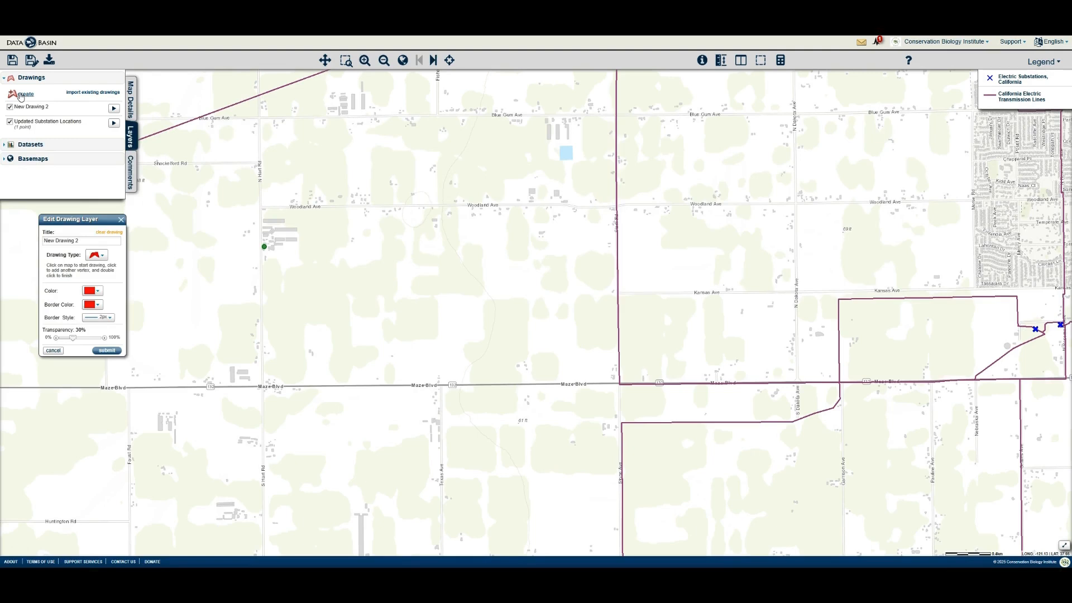
drag(79, 242, 47, 247)
text(Updated Transmission Line Locatio)
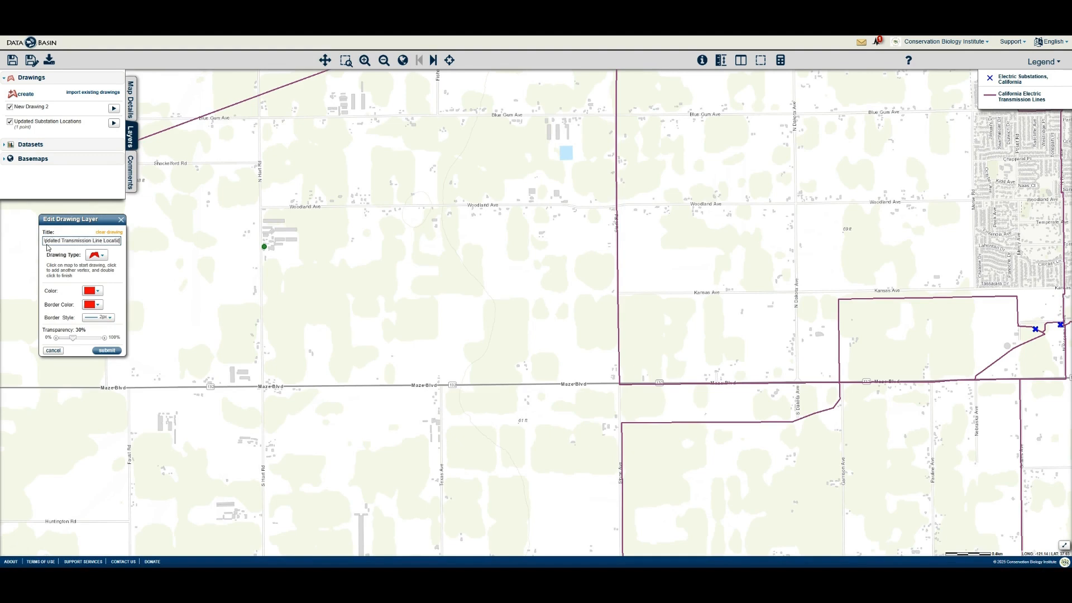
text(ns)
click(97, 255)
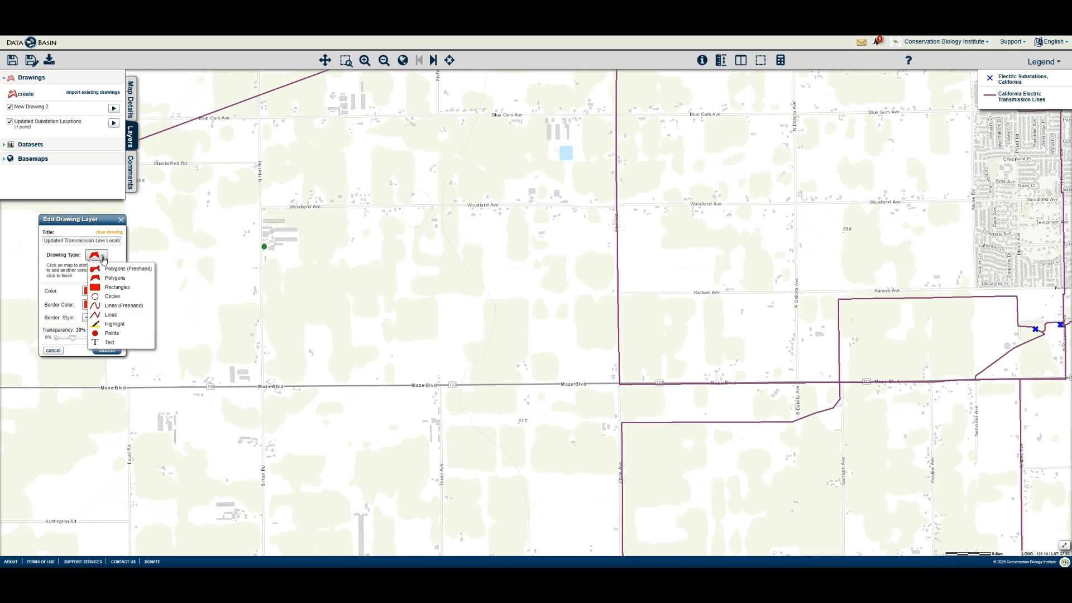
click(112, 316)
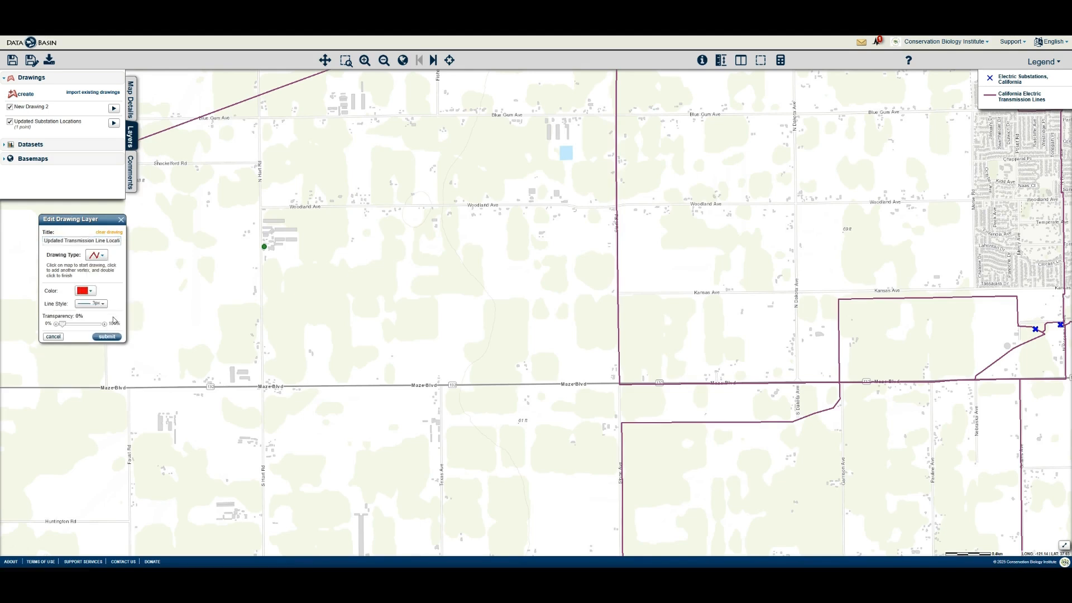
Step: Draw a line from the diagonal transmission line south along N Hart Rd, then east along Maze Blvd to the existing north-south line
click(258, 95)
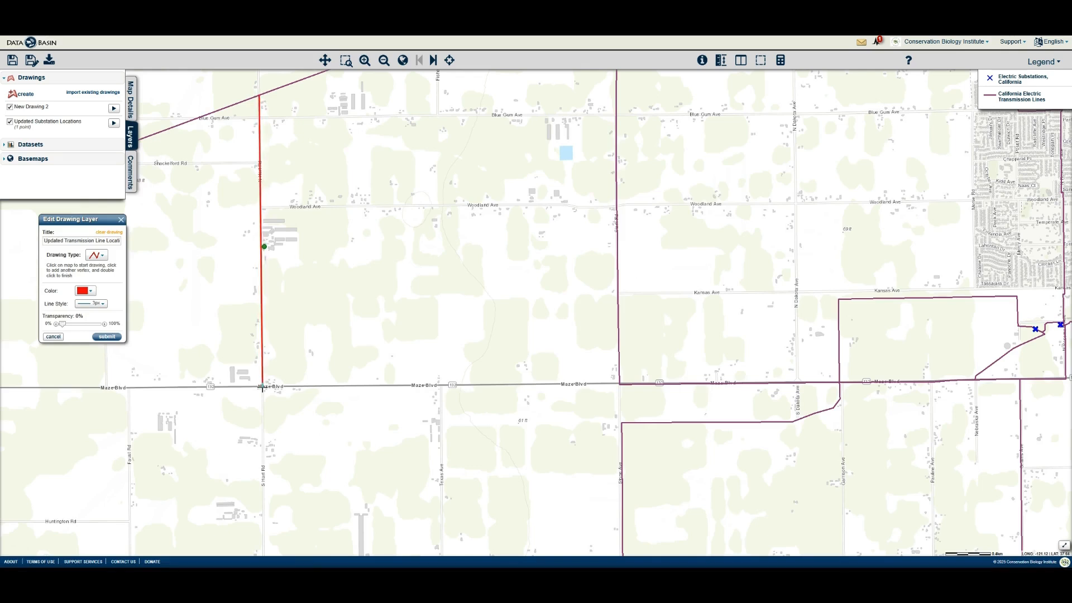
click(262, 386)
double_click(618, 383)
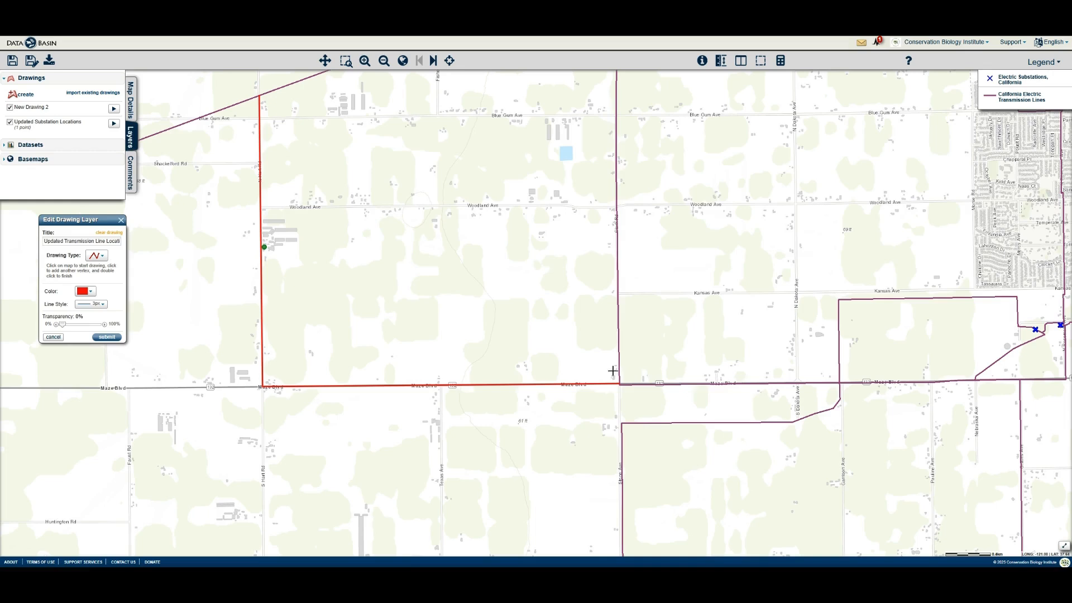
Step: Put the drawn line into edit mode and adjust its northern end vertex on the diagonal transmission line
right_click(261, 259)
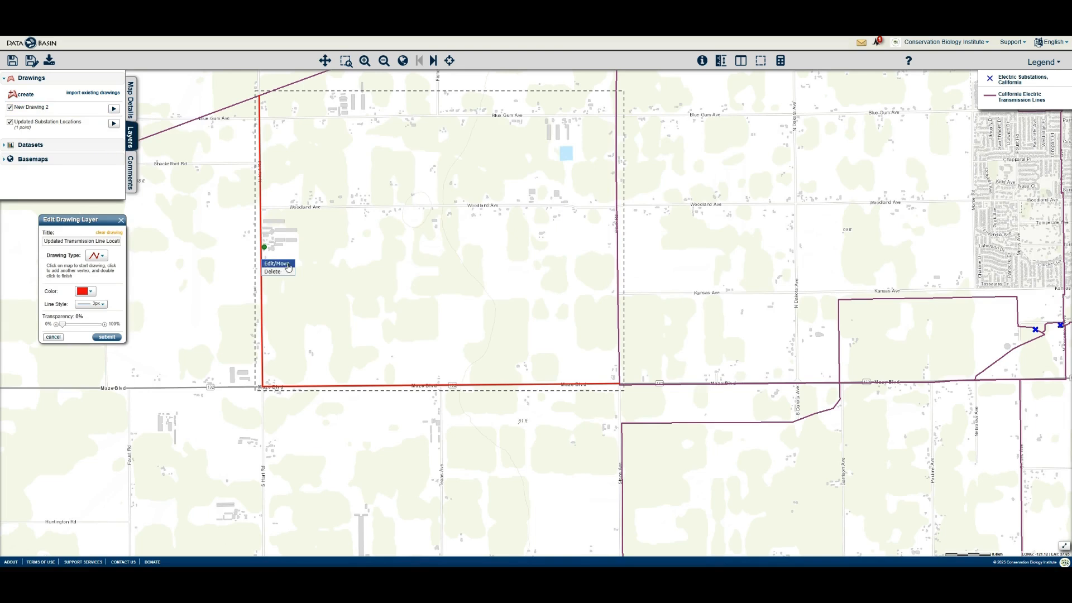
click(278, 264)
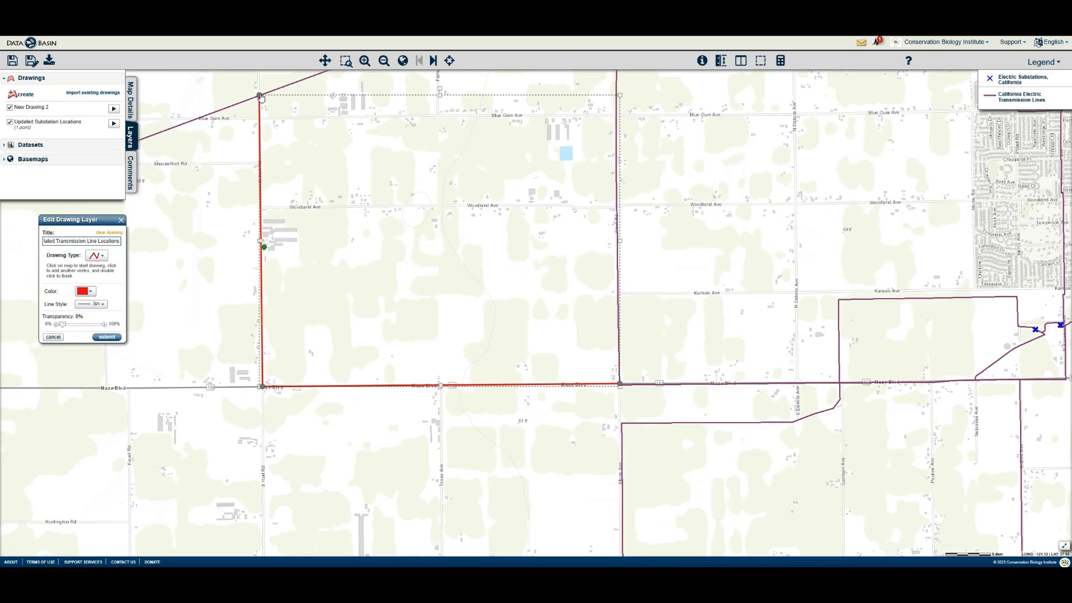
mouse_move(260, 96)
mouse_down()
mouse_move(284, 121)
mouse_move(260, 95)
mouse_up()
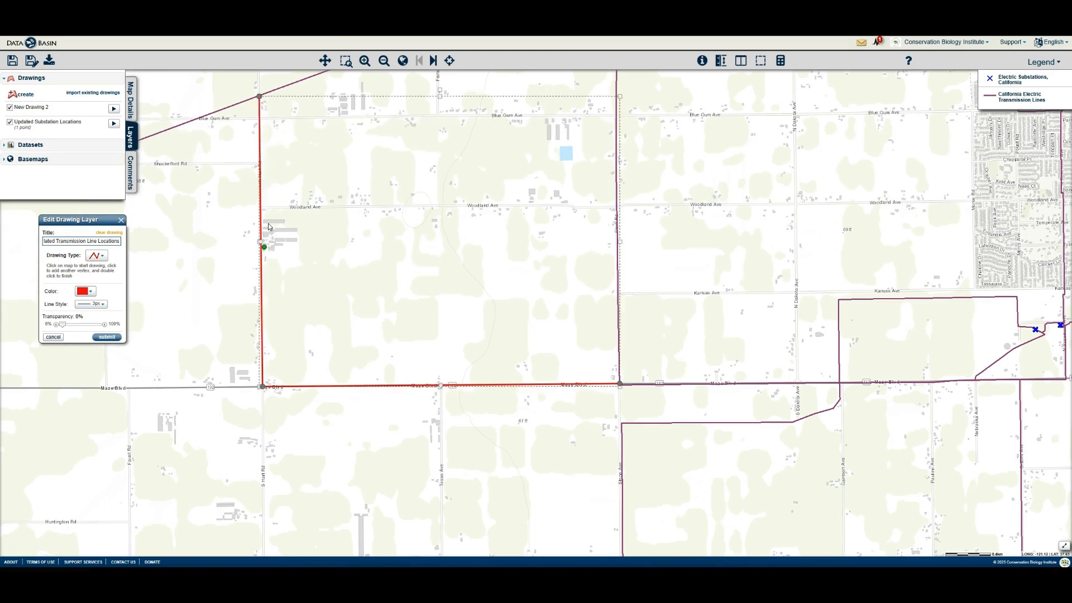
Step: Add a vertex midway along the line's N Hart Rd segment and move it onto the green substation point
drag(261, 243, 249, 244)
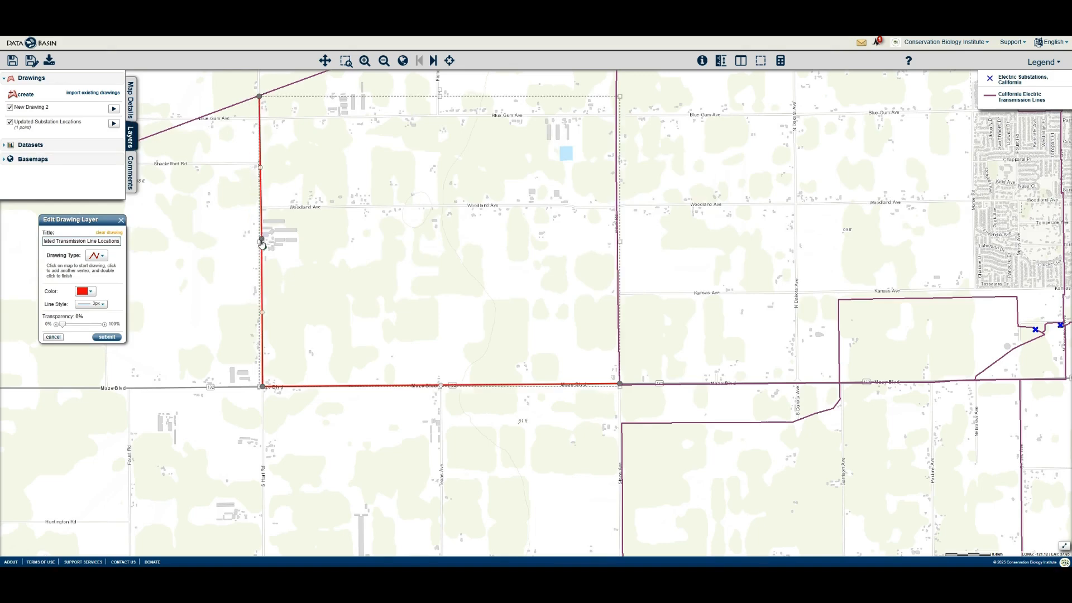
scroll(261, 243, up, 1)
scroll(261, 242, up, 3)
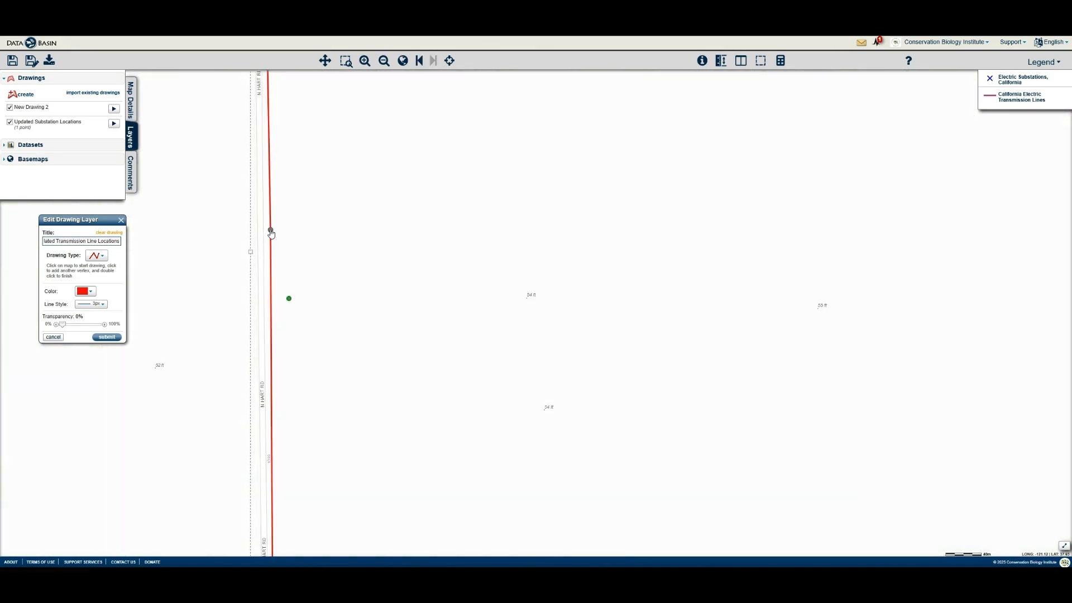
drag(277, 267, 289, 299)
scroll(354, 258, down, 3)
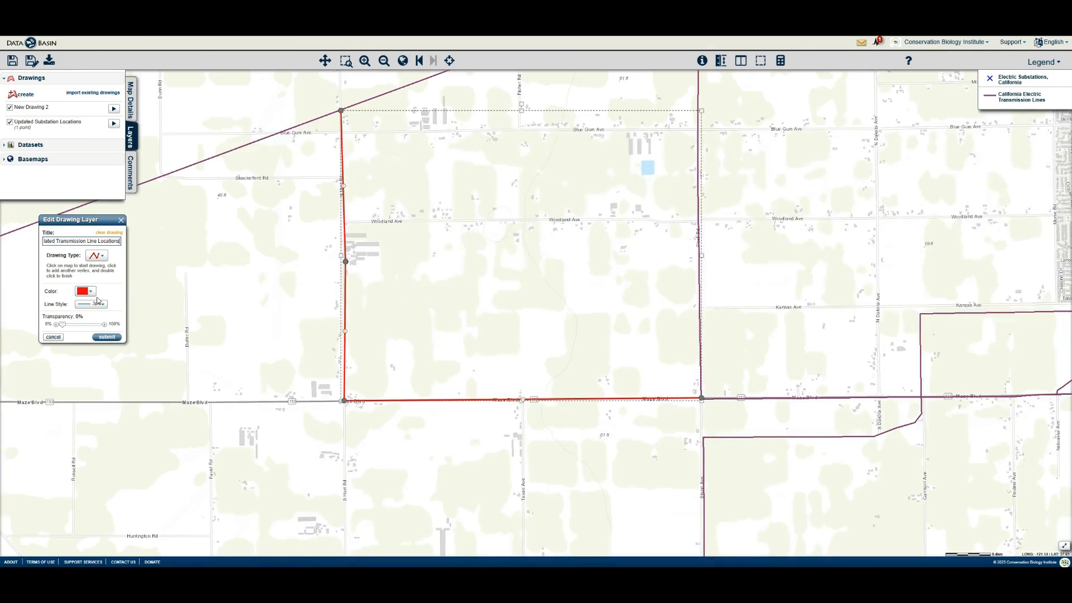
Step: Save the "Updated Transmission Line Locations" drawing layer and look over the actions available for it
click(106, 337)
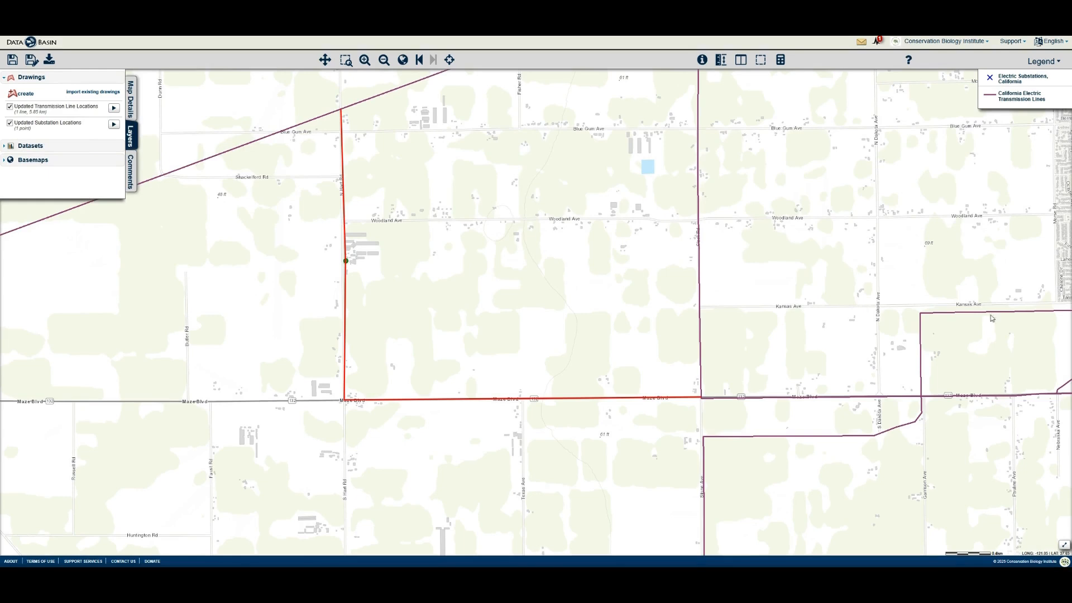
click(114, 109)
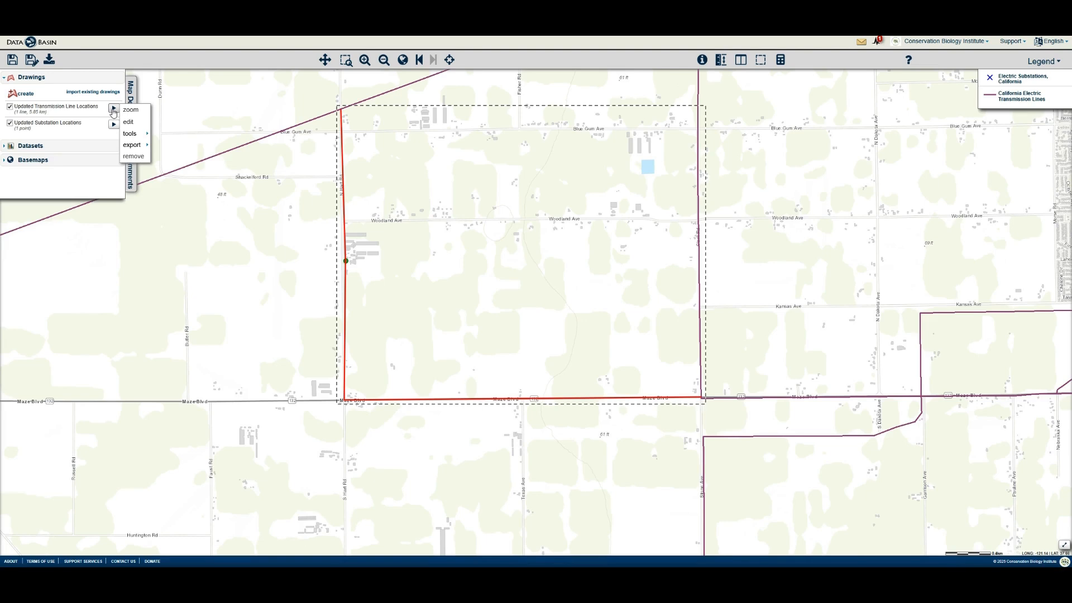
mouse_move(135, 135)
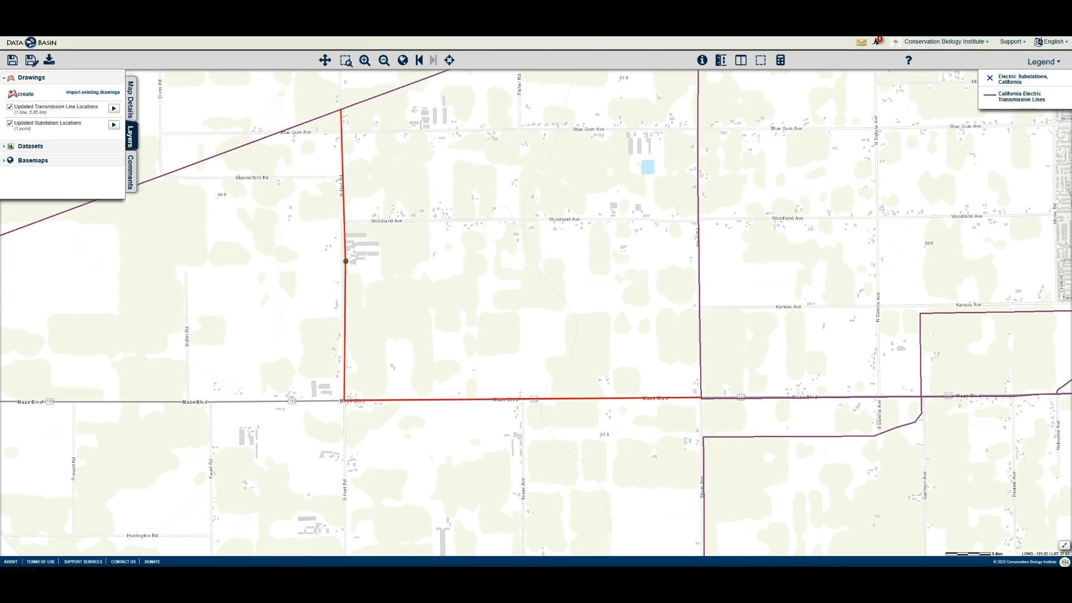
Step: Configure the map's comments with the commenter instructions "Please review the new substation and transmission line locations!"
click(132, 173)
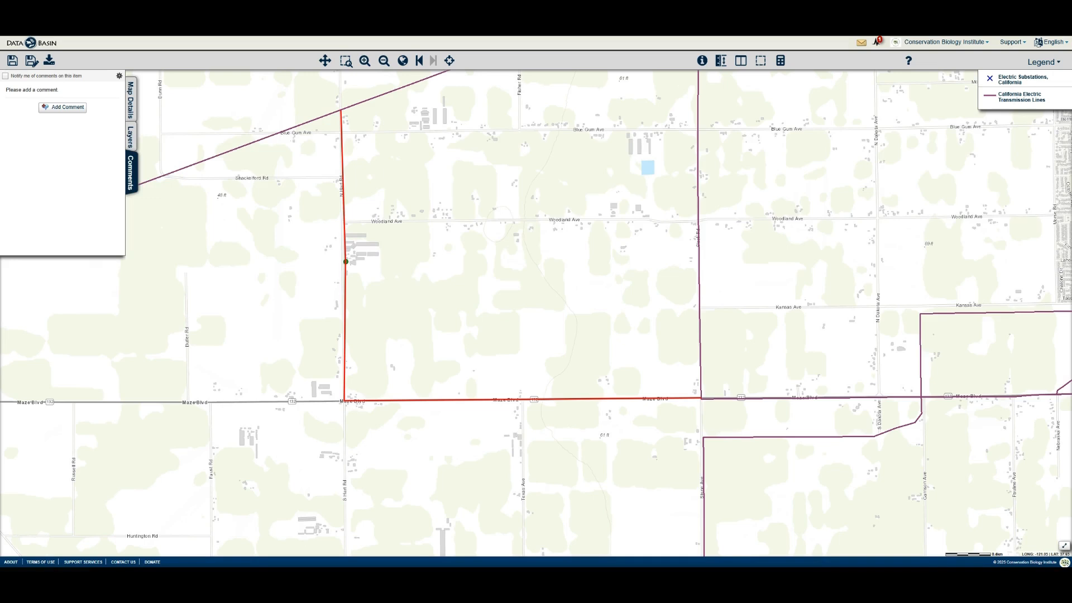
click(119, 76)
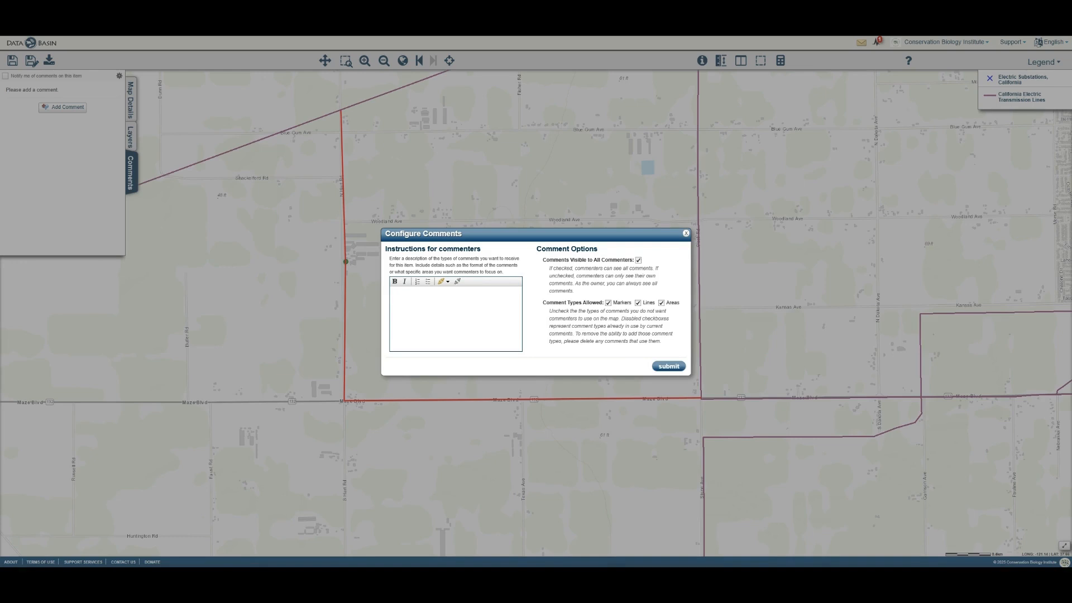
click(397, 302)
text(Please review the new substation and transmission line locations!)
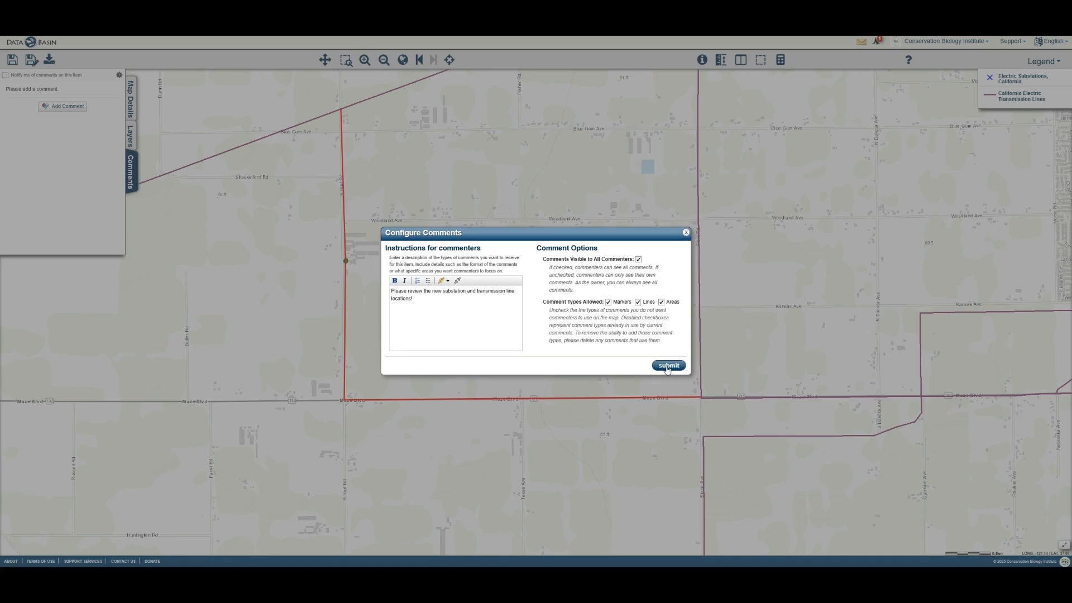
click(668, 366)
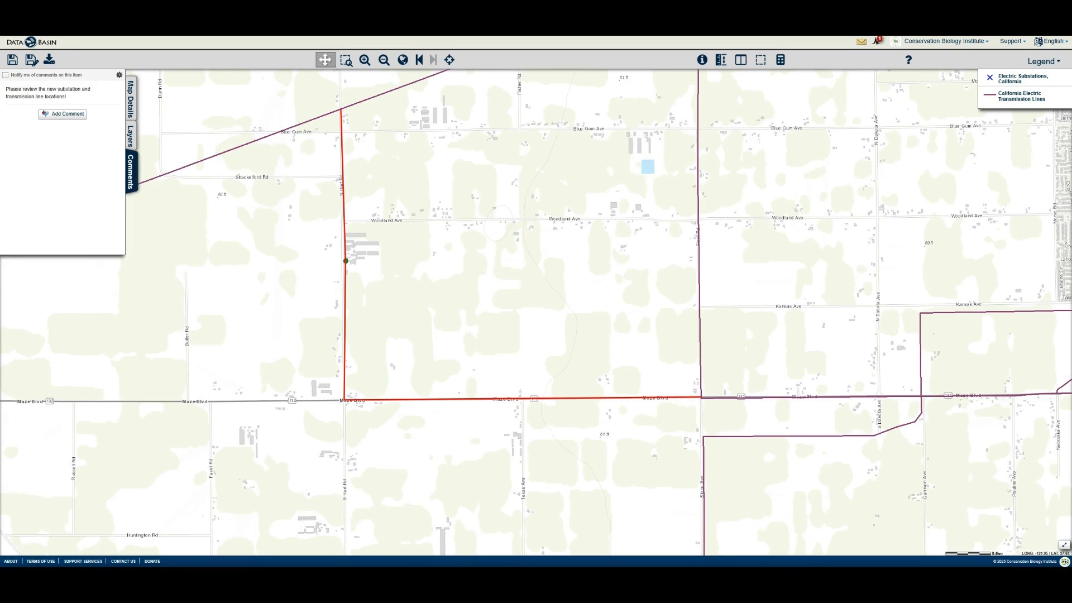
Step: Start a new map comment and draw a blue L-shaped area around the new transmission line along N Hart Rd and Maze Blvd
click(64, 115)
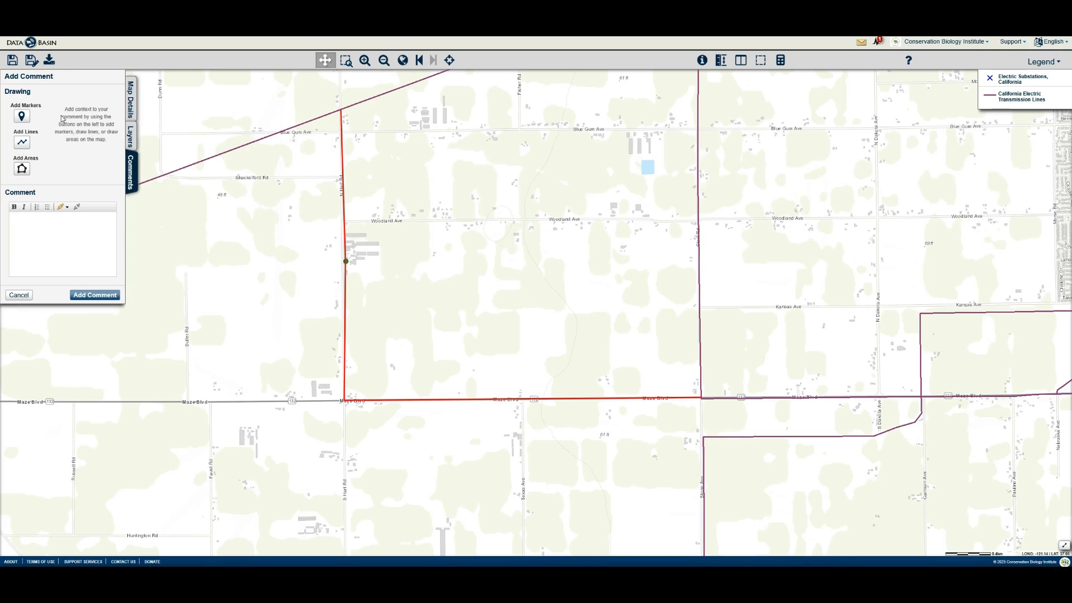
click(22, 173)
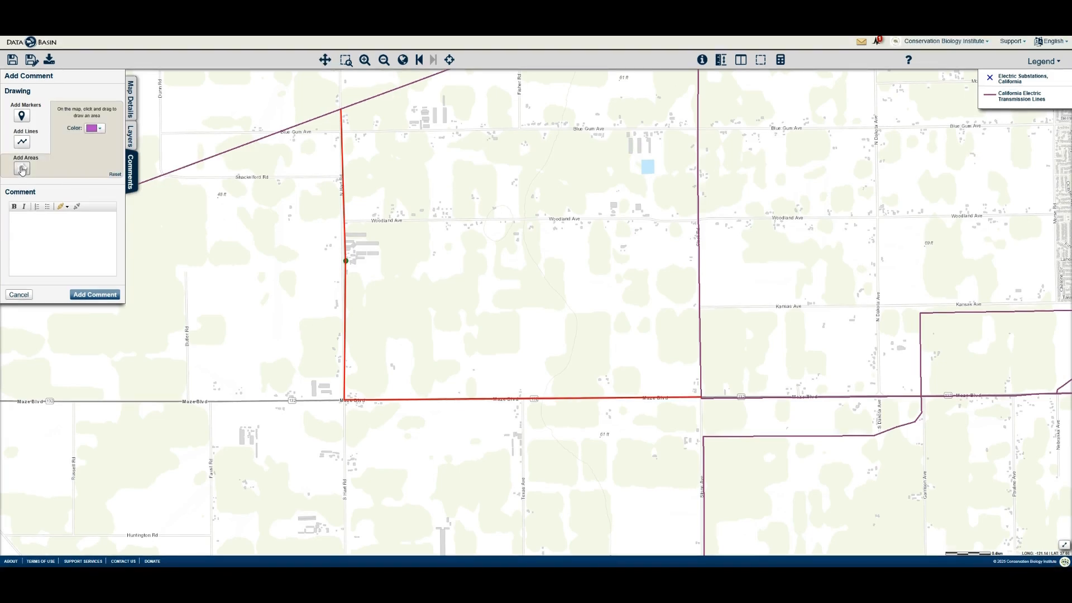
click(96, 130)
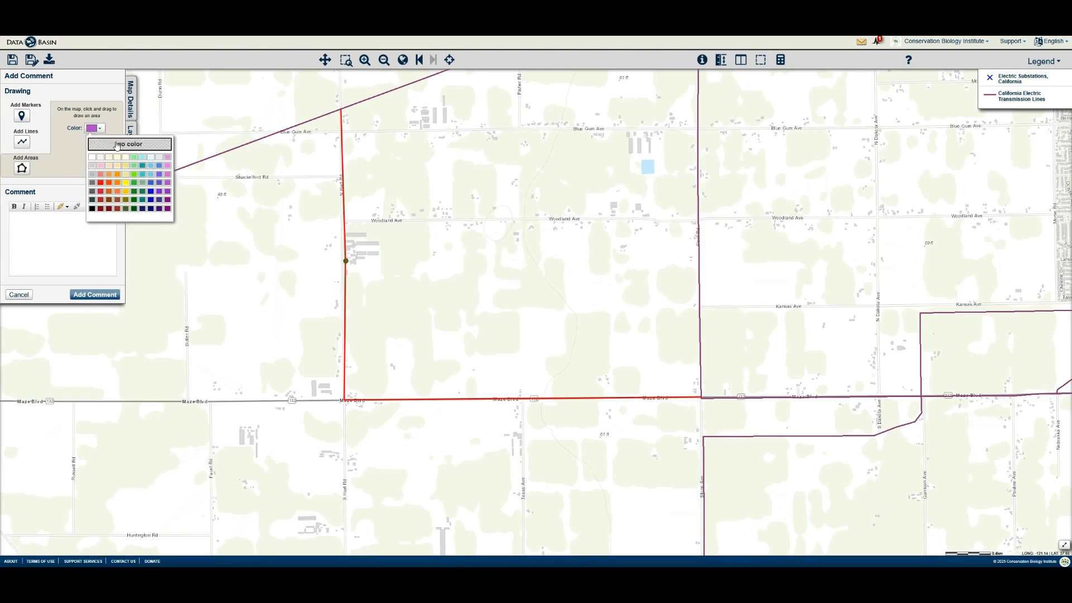
click(150, 192)
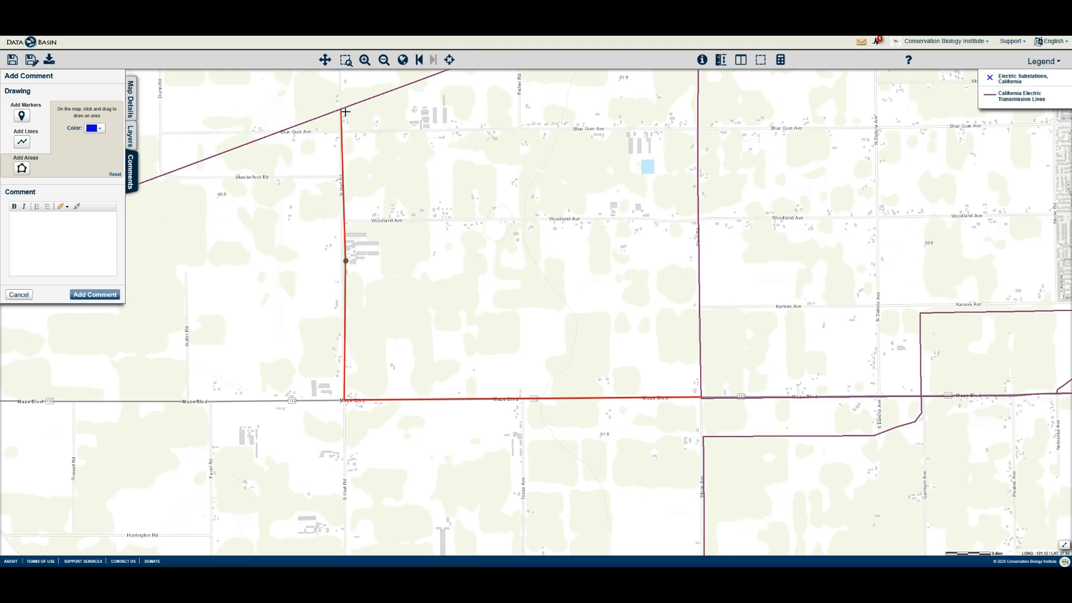
mouse_move(351, 105)
mouse_down()
mouse_move(334, 105)
mouse_move(329, 130)
mouse_move(330, 398)
mouse_move(414, 420)
mouse_move(647, 418)
mouse_move(705, 404)
mouse_move(629, 378)
mouse_move(358, 383)
mouse_move(354, 112)
mouse_up()
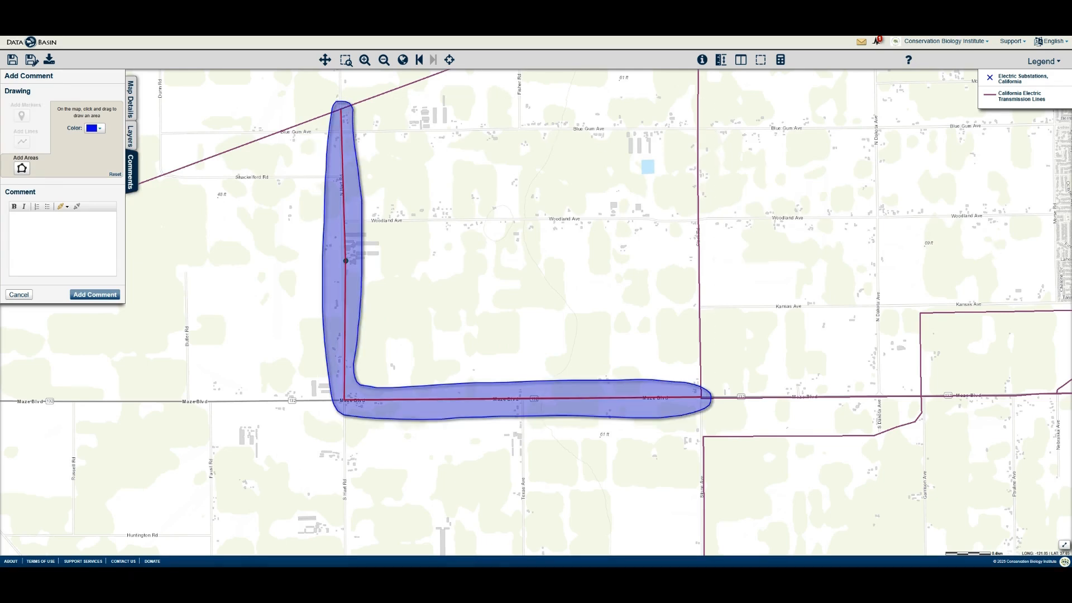
Step: Enter the comment text "Looks great!" and add the comment to the map
click(56, 229)
text(Looks great!)
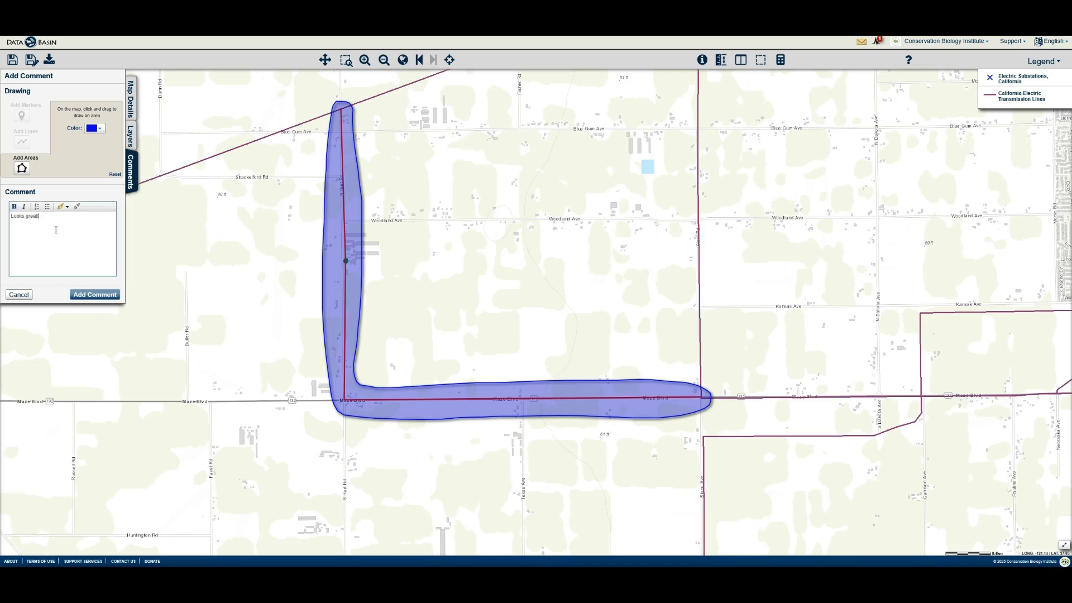
click(89, 295)
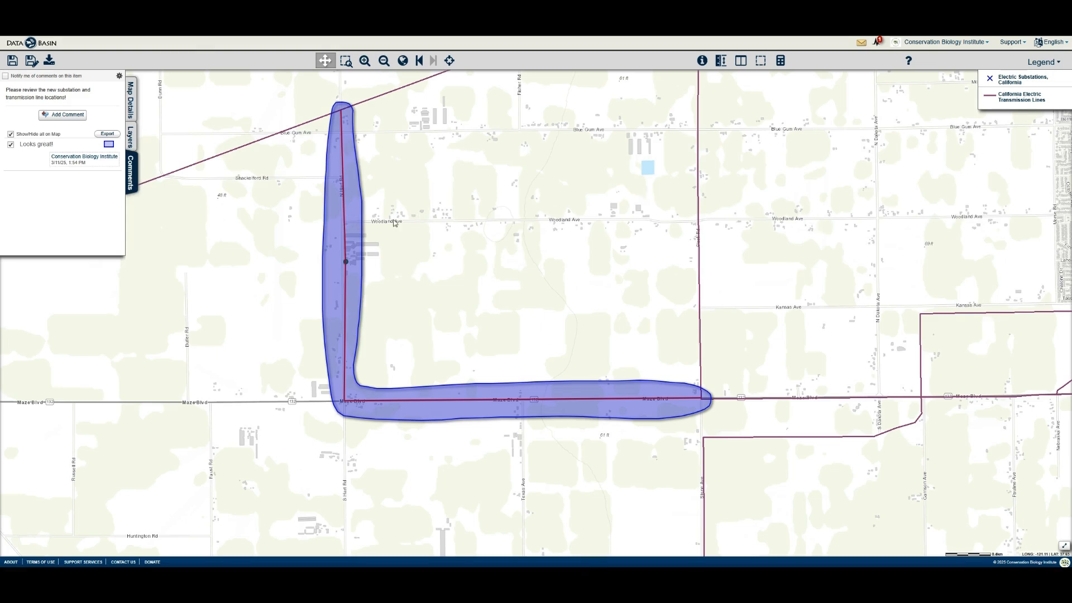
Step: View the comment attached to the blue area, toggle its map visibility off and on, and close its pop-up
click(347, 225)
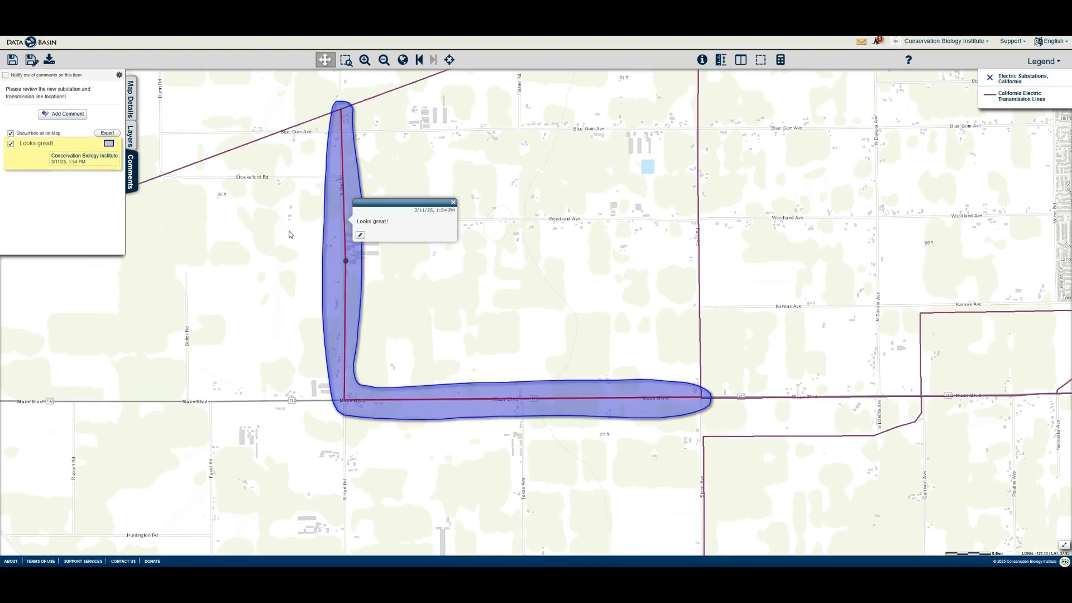
mouse_move(63, 156)
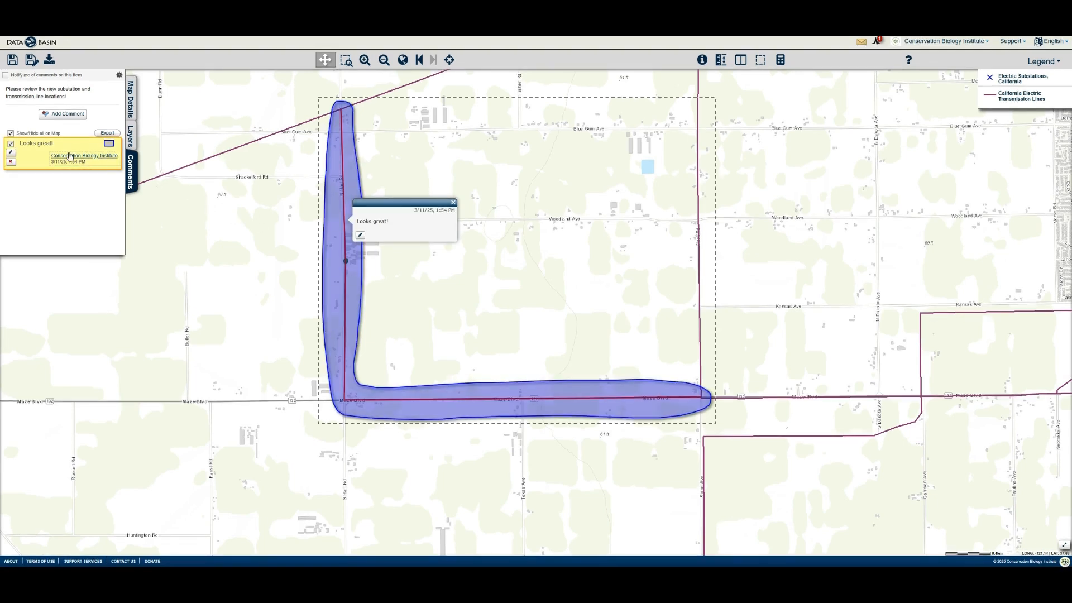
click(10, 144)
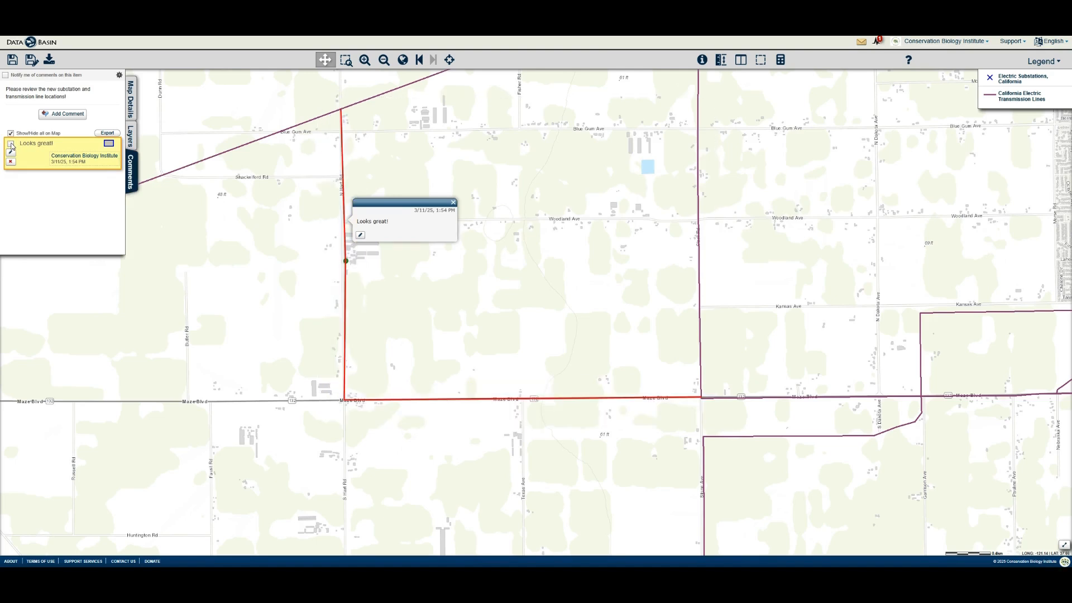
click(11, 144)
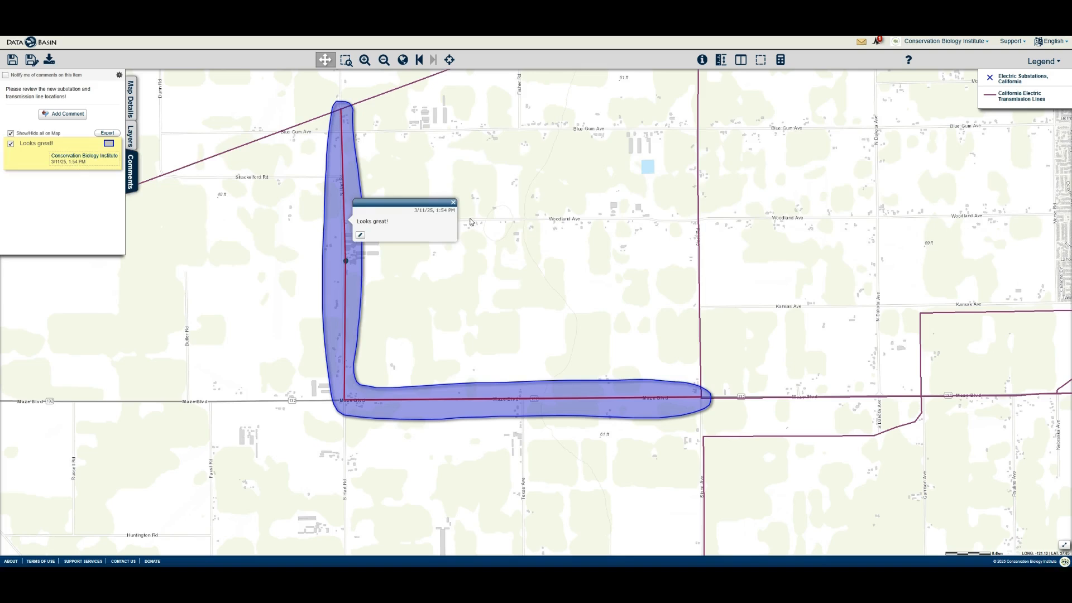
click(454, 204)
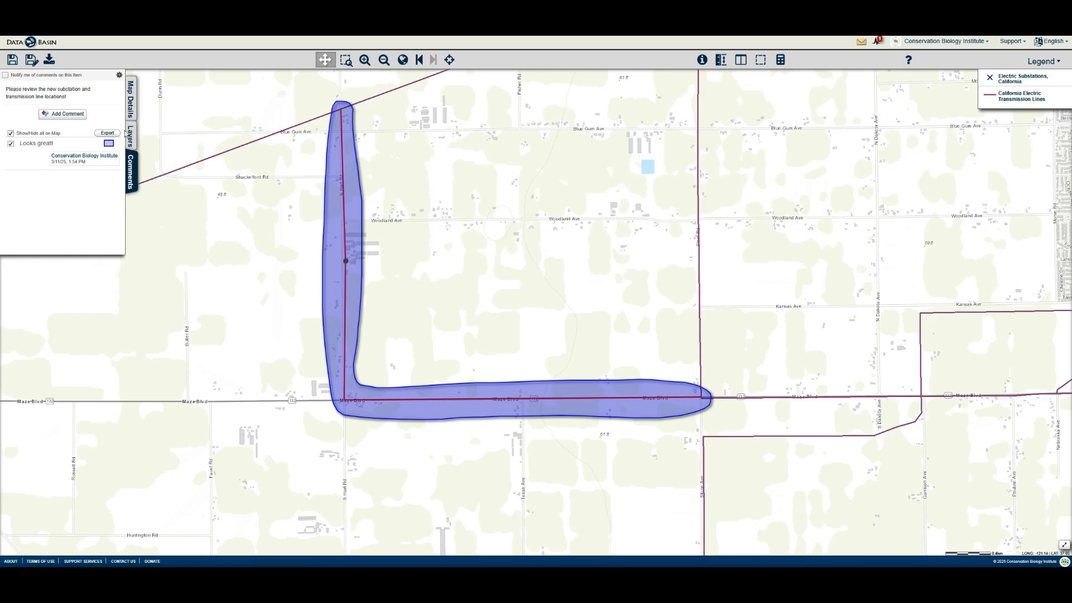
Step: Export the map's comments as a download
click(107, 133)
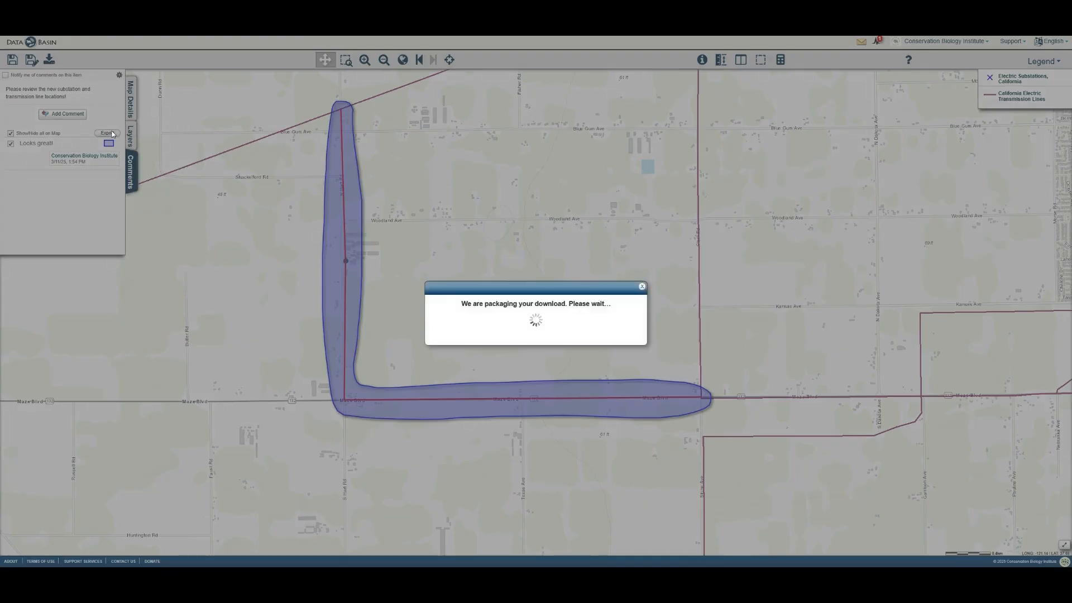